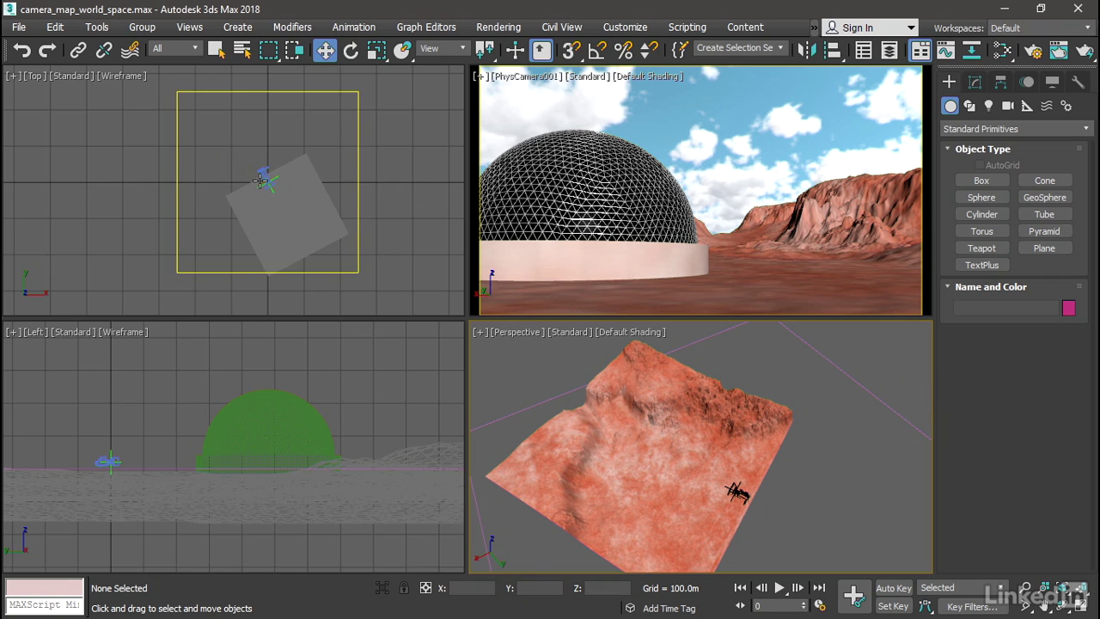
Select the terrain plane and slide it back and forth along X, watching the displacement stay put
click(317, 227)
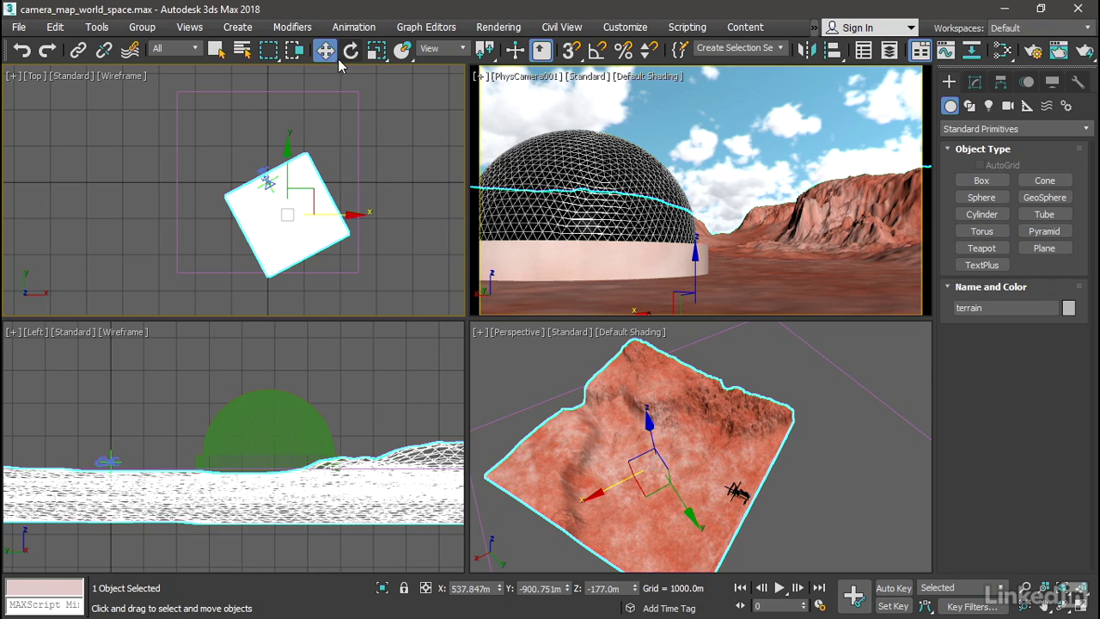
mouse_move(593, 490)
mouse_down()
mouse_move(687, 470)
mouse_move(570, 495)
mouse_move(587, 479)
mouse_up()
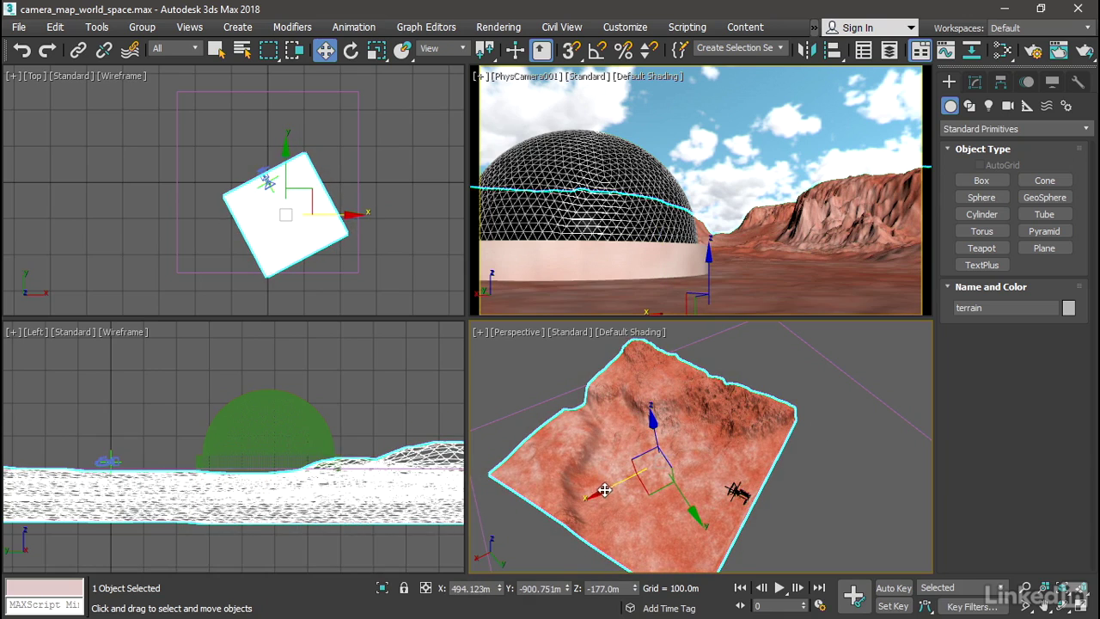
mouse_move(601, 488)
mouse_down()
mouse_move(657, 466)
mouse_move(552, 502)
mouse_move(592, 481)
mouse_up()
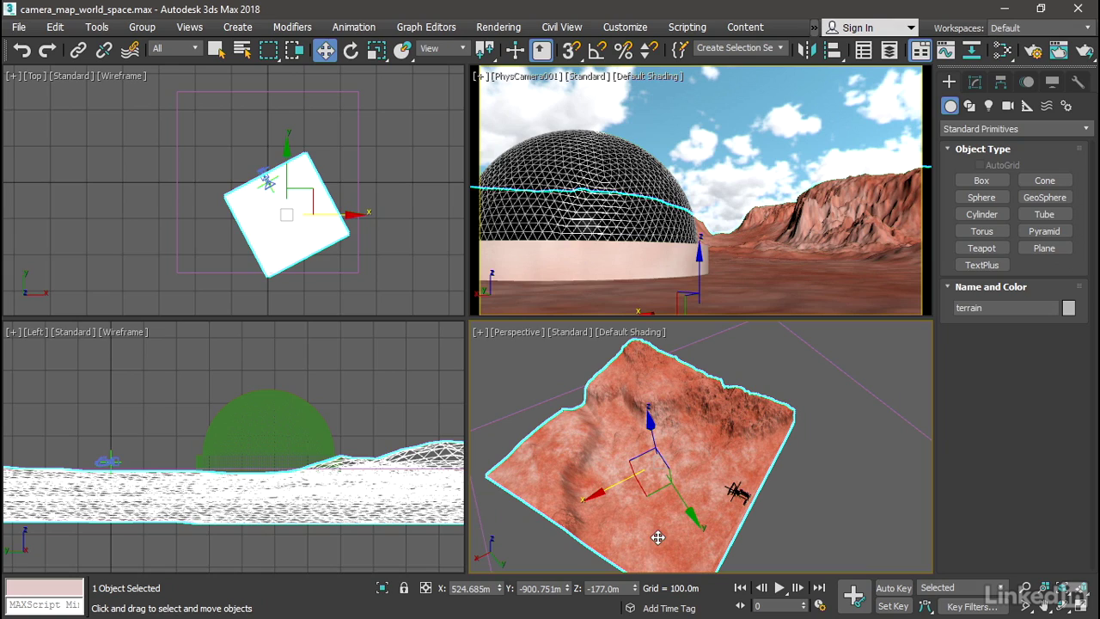
drag(594, 488, 567, 509)
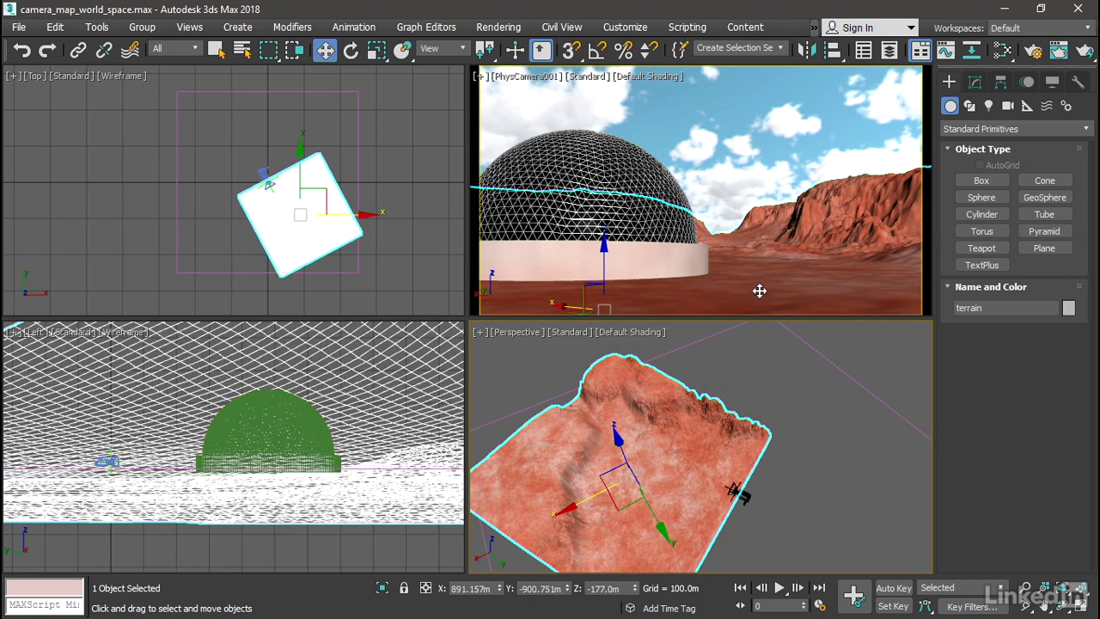
drag(572, 506, 602, 490)
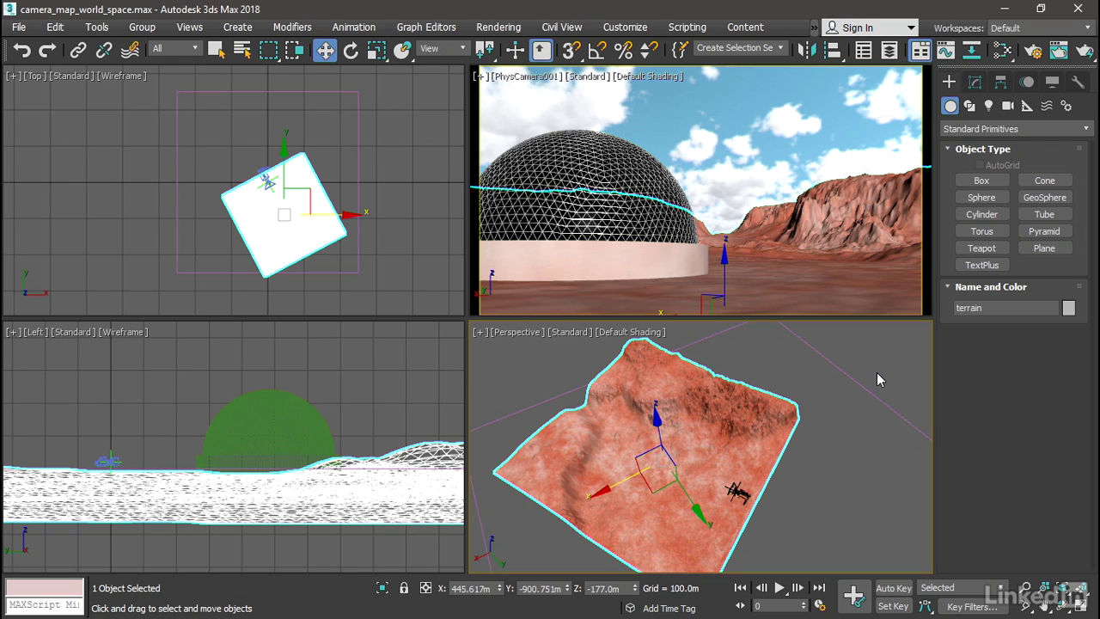
Place a Standard Free camera, Camera001, in the Top viewport, then switch to Select and Move
click(1008, 106)
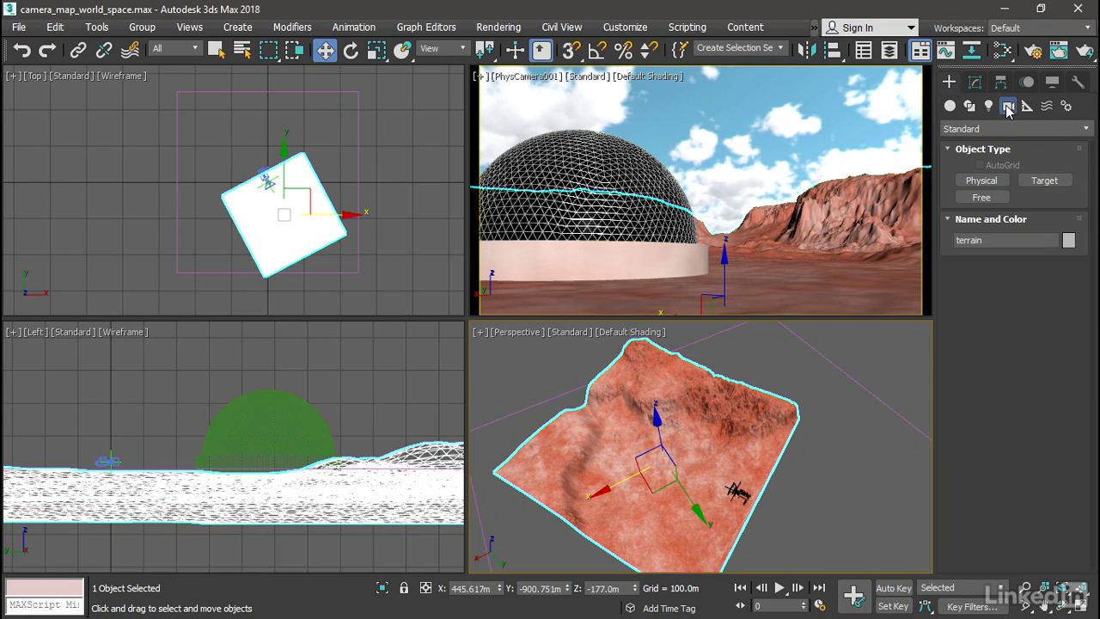
click(996, 198)
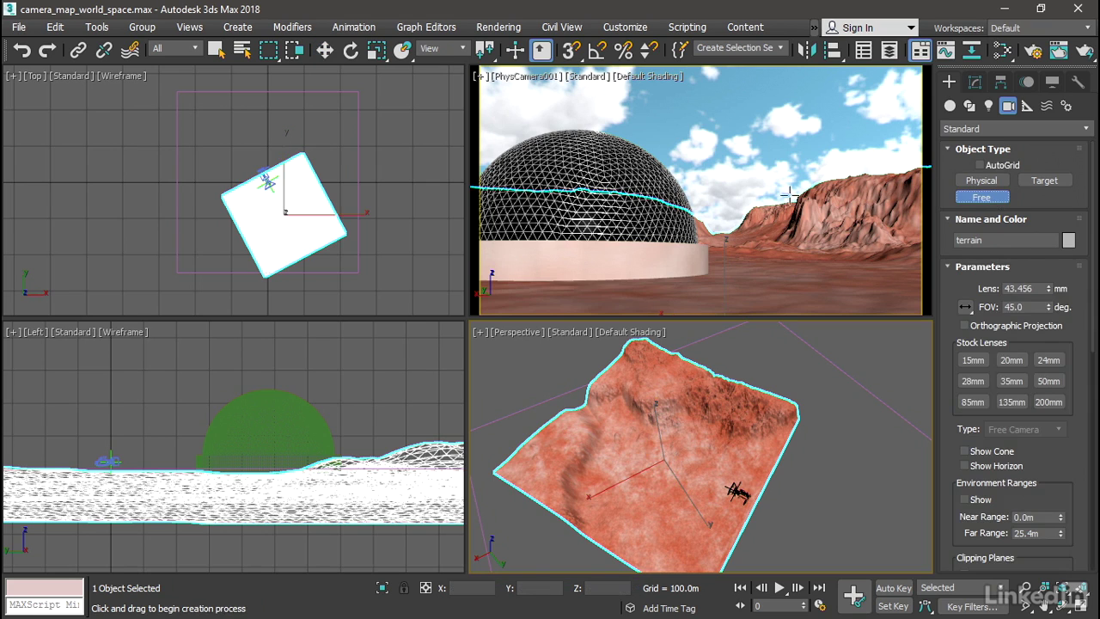
click(395, 161)
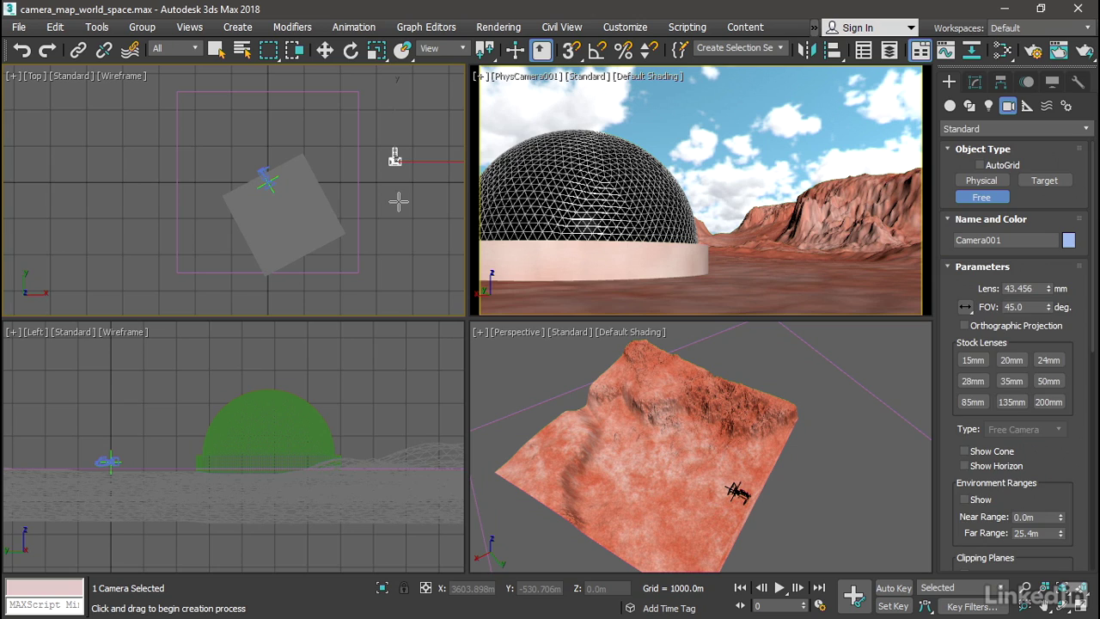
key(w)
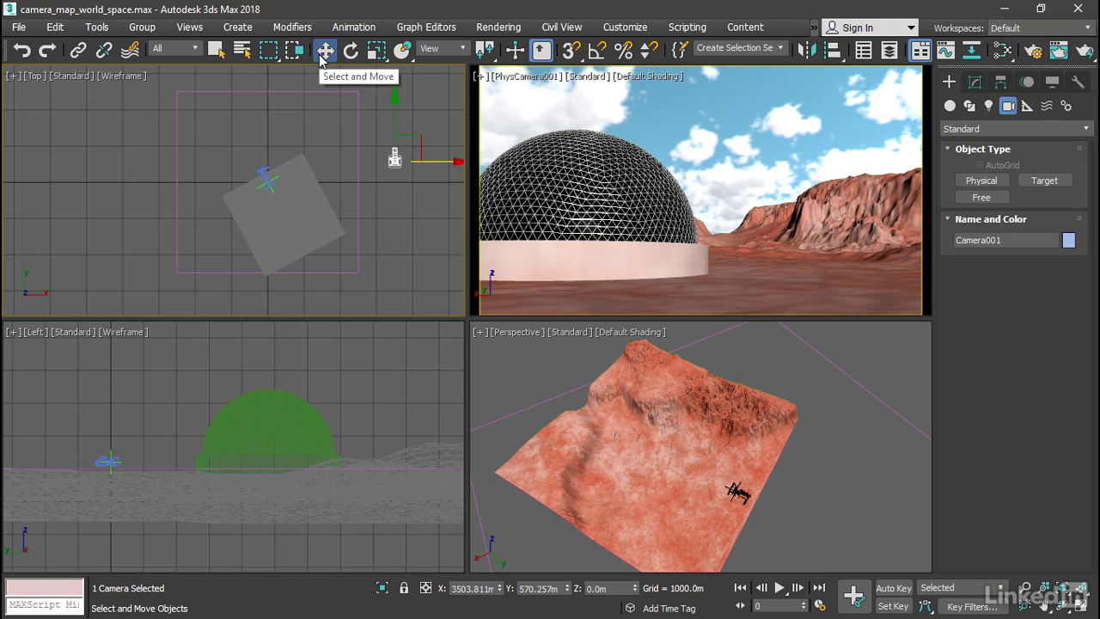
Set Camera001's X and Y position to 0 in the transform type-ins
double_click(464, 589)
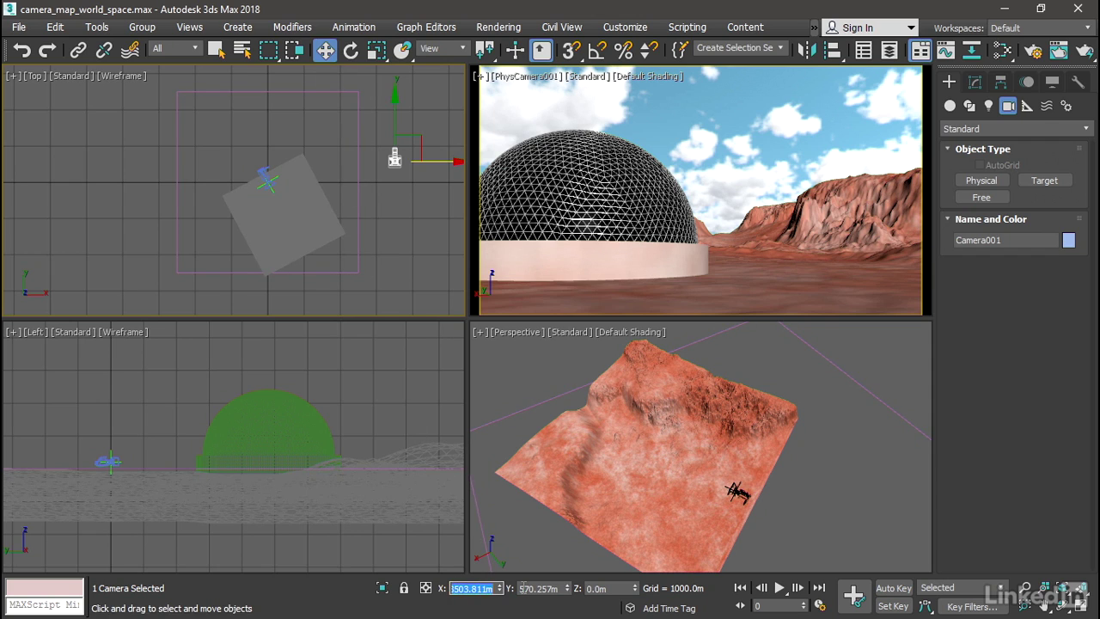
text(0.0m)
key(Return)
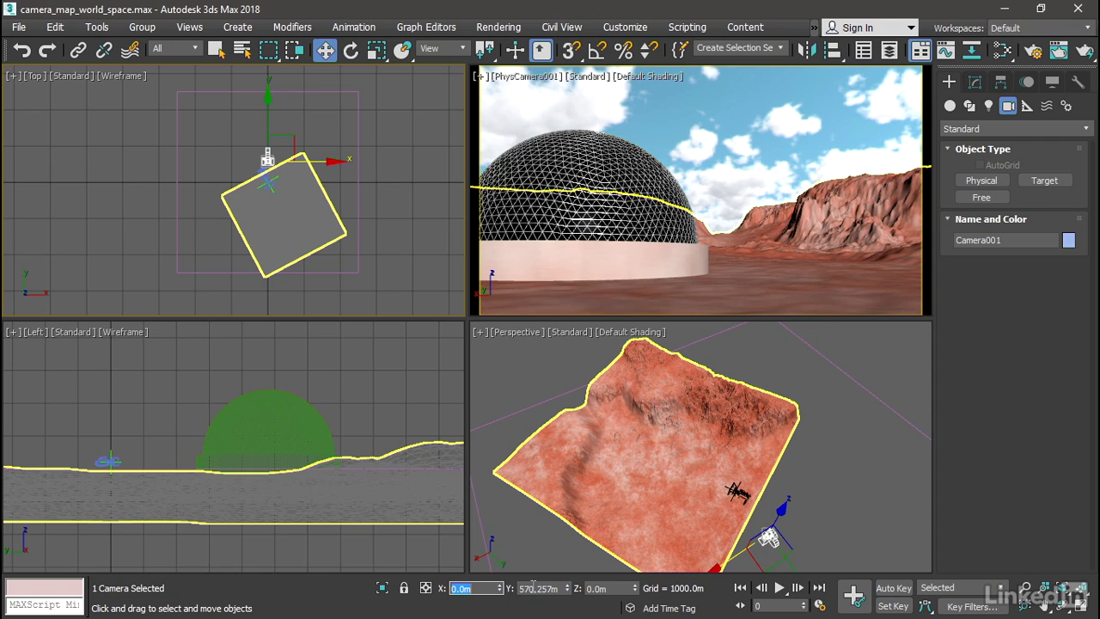
double_click(526, 589)
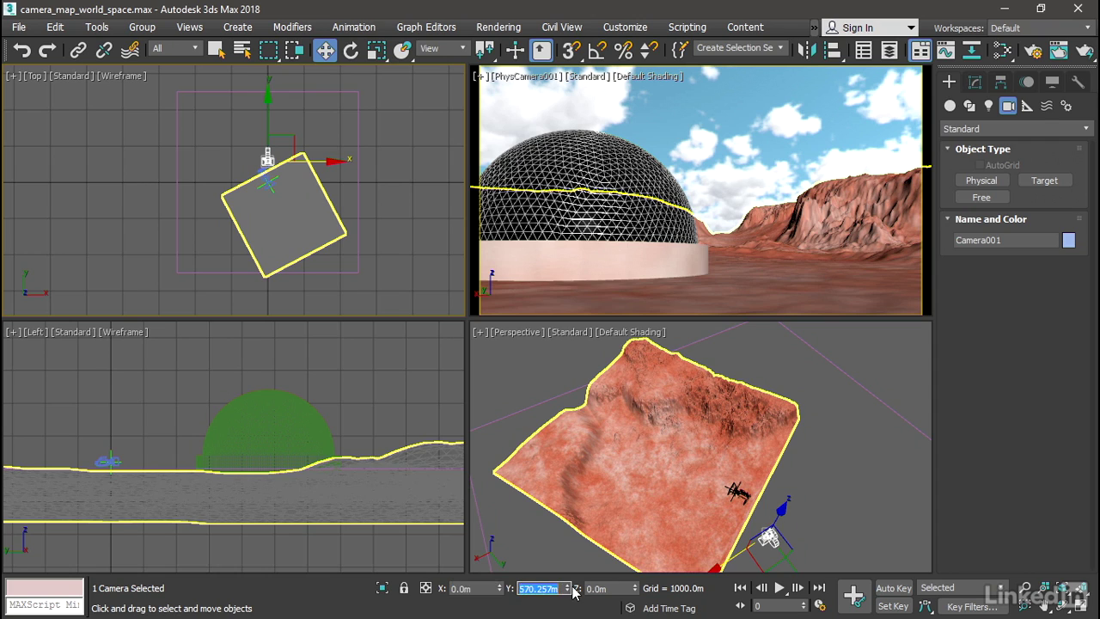
text(0)
key(Return)
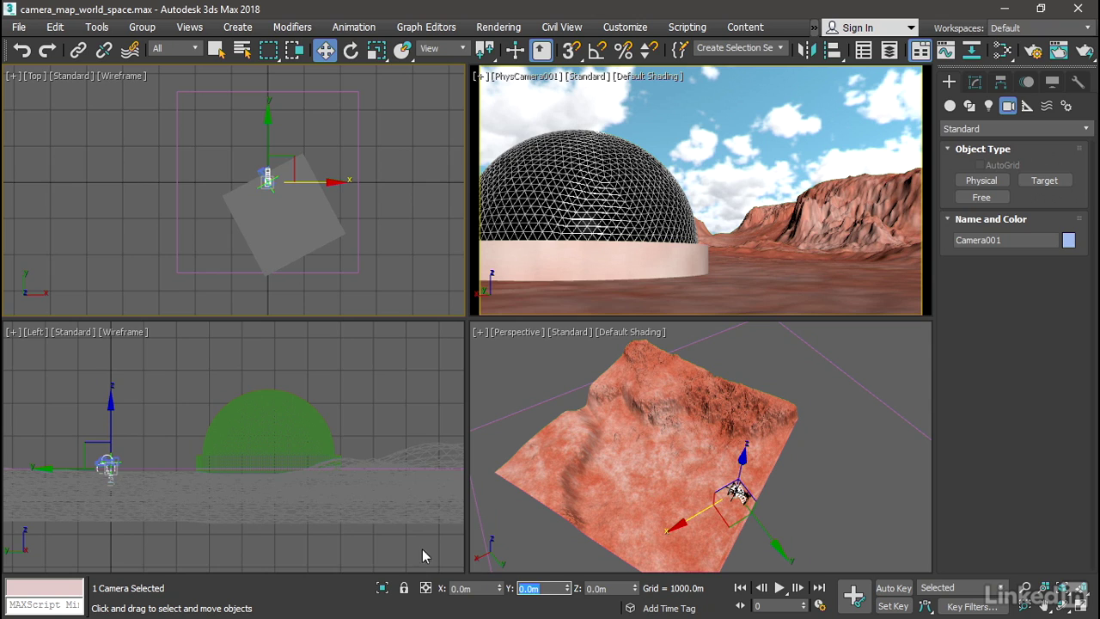
Raise Camera001 to Z 2500m and frame it in the Left viewport
double_click(589, 588)
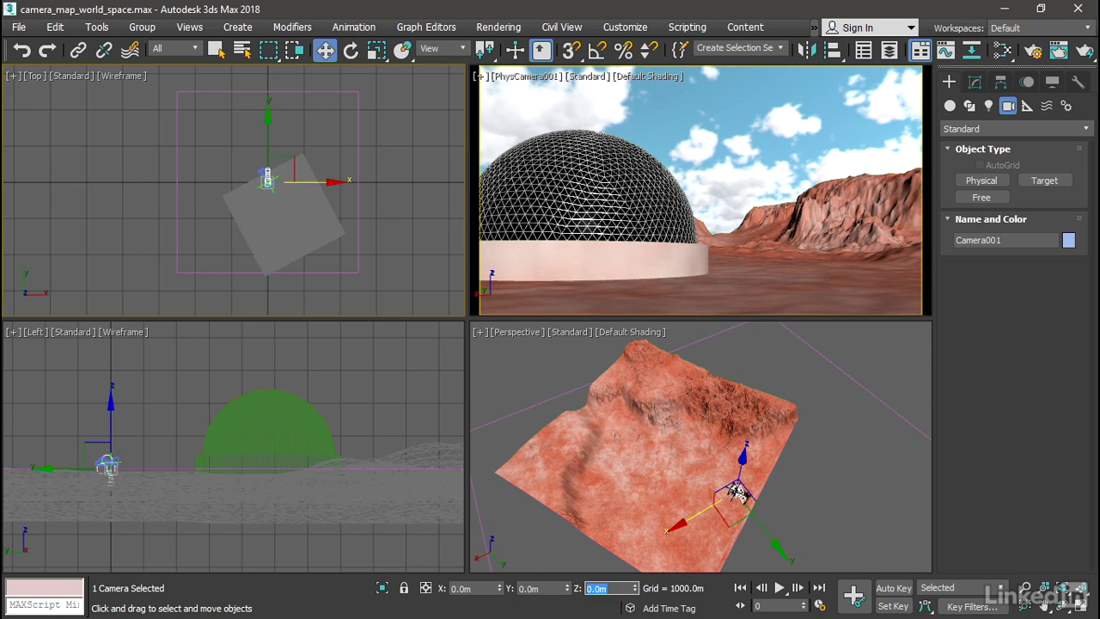
text(2500)
key(Return)
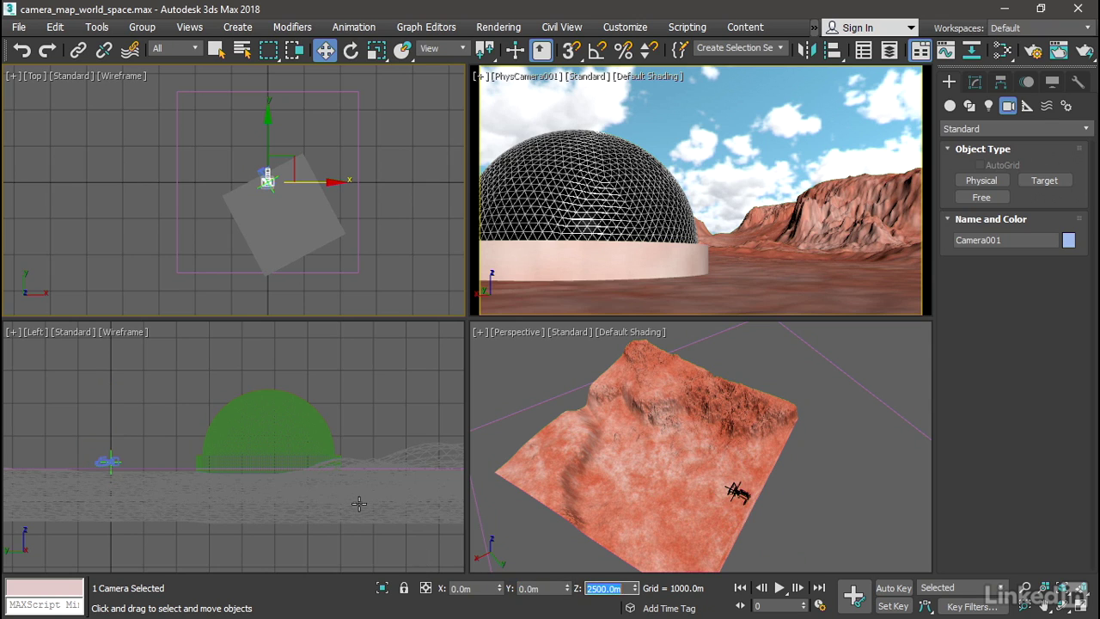
middle_drag(263, 359, 311, 450)
scroll(287, 362, down, 5)
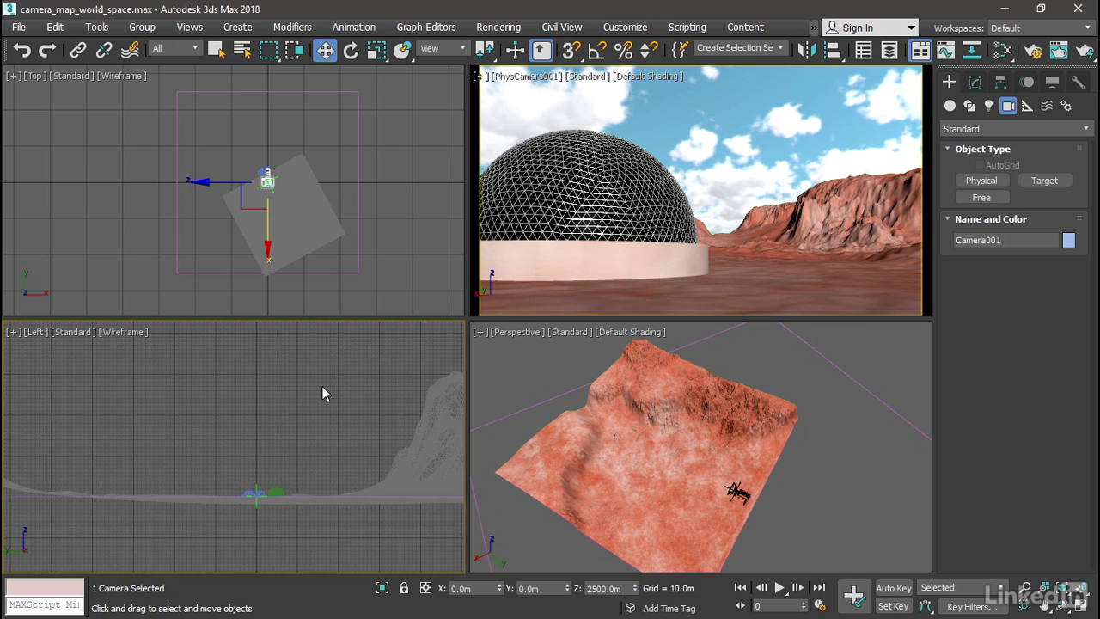
scroll(322, 393, down, 5)
middle_drag(261, 472, 248, 451)
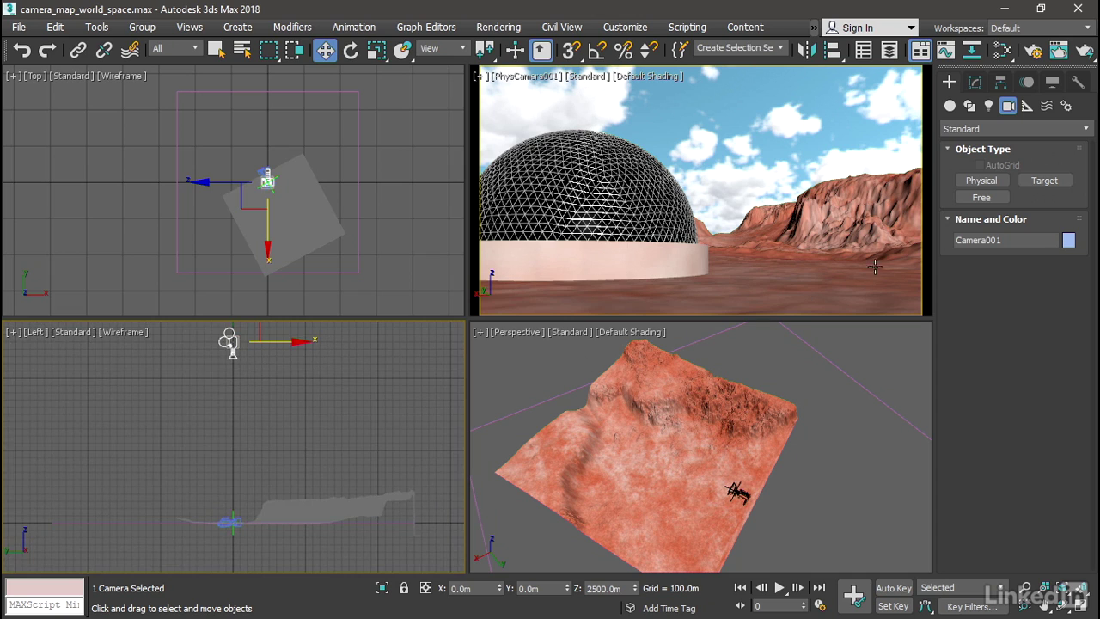
In the Modify panel, change the camera name from Camera001 to CameraProjector
click(975, 84)
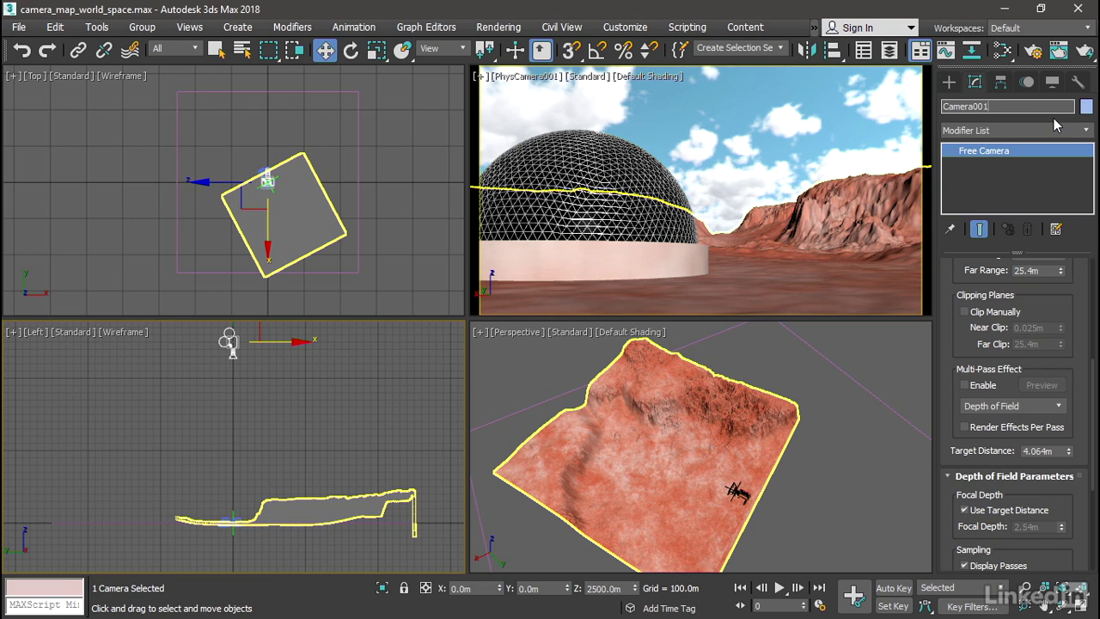
key(BackSpace)
key(BackSpace)
key(BackSpace)
text(Projector)
key(Return)
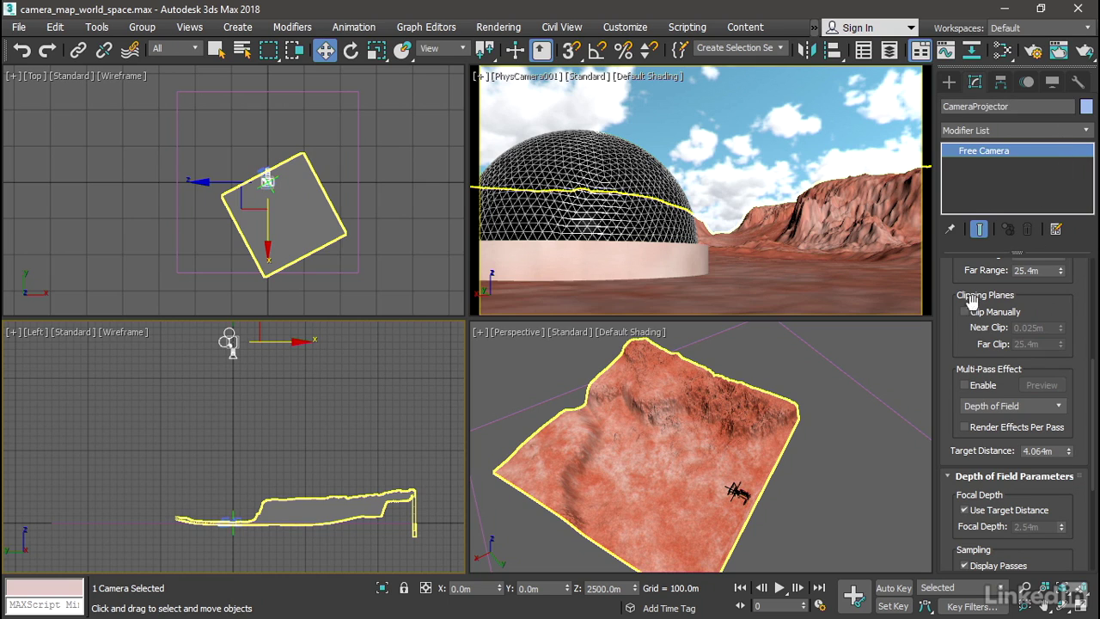
drag(950, 352, 953, 162)
drag(955, 272, 962, 488)
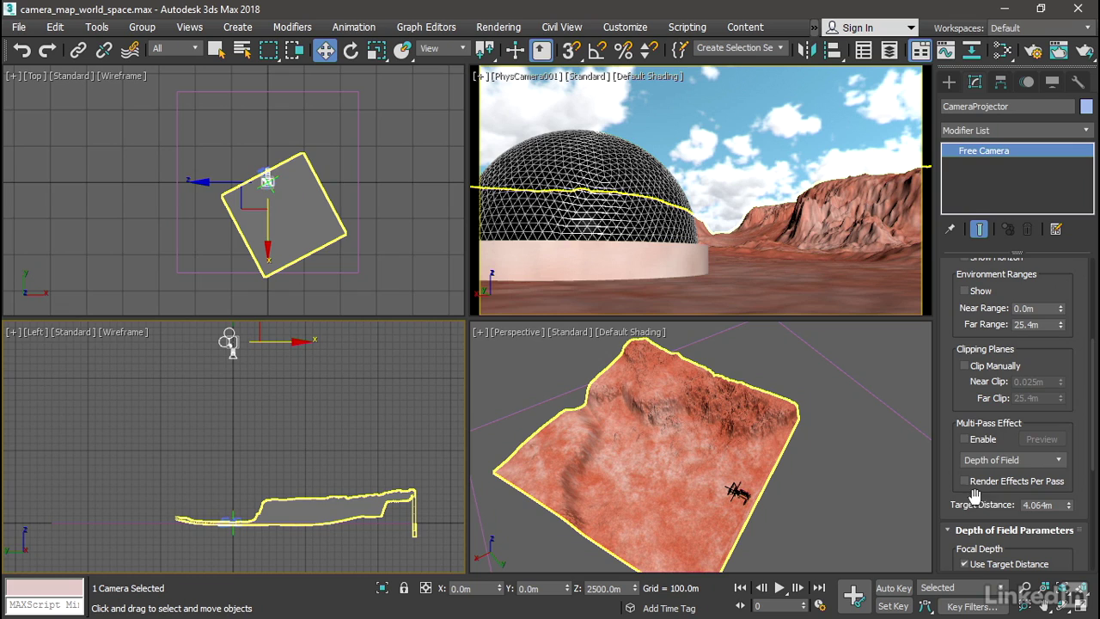
Give CameraProjector a 2500m Target Distance, turn on Show Cone, and deselect it
click(1042, 505)
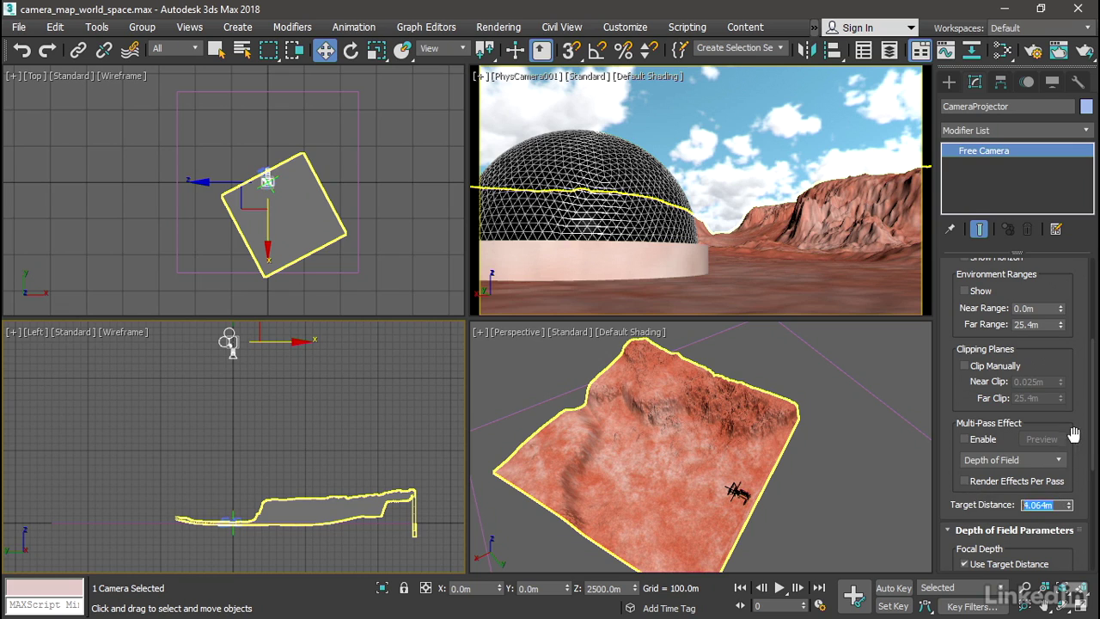
text(2500)
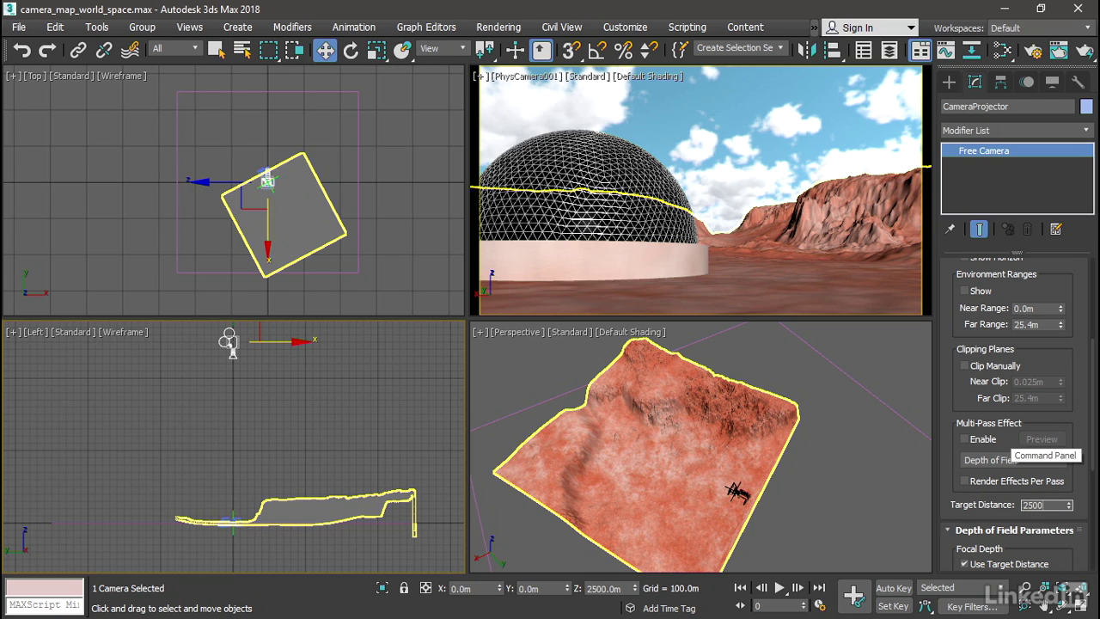
key(Return)
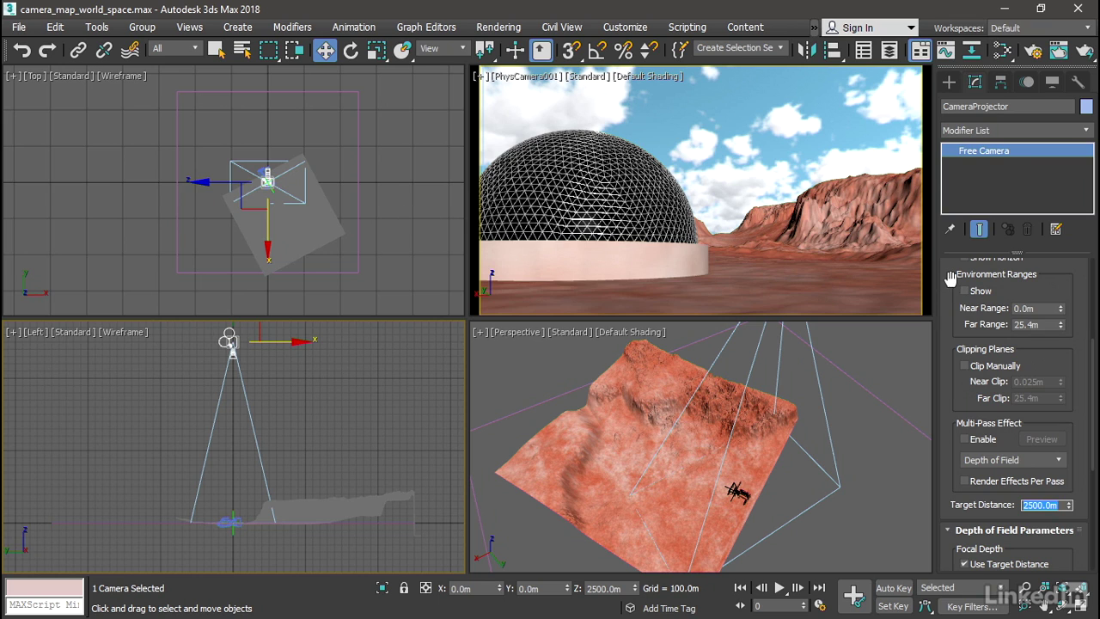
scroll(1095, 355, up, 5)
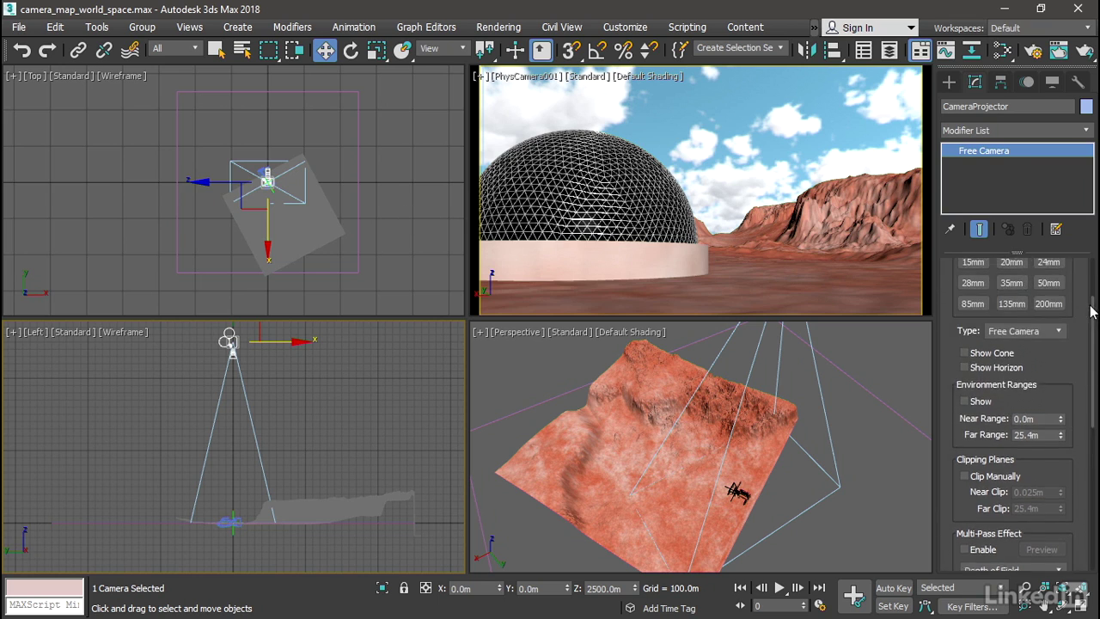
click(971, 393)
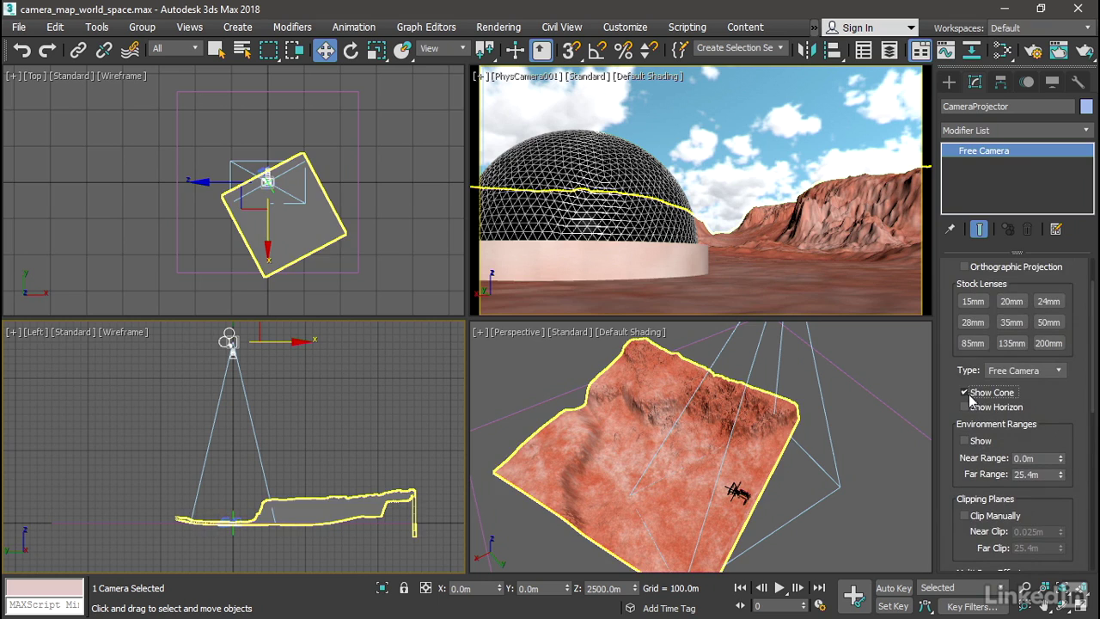
click(422, 366)
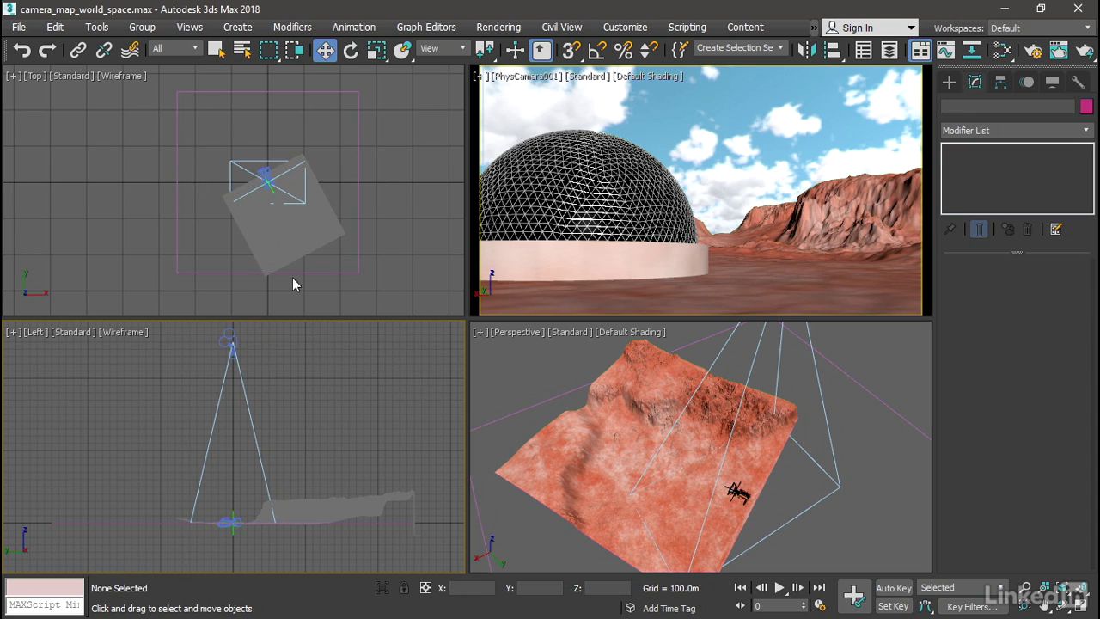
Select CameraProjector and enter a Z rotation of 90 degrees with Select and Rotate
click(228, 340)
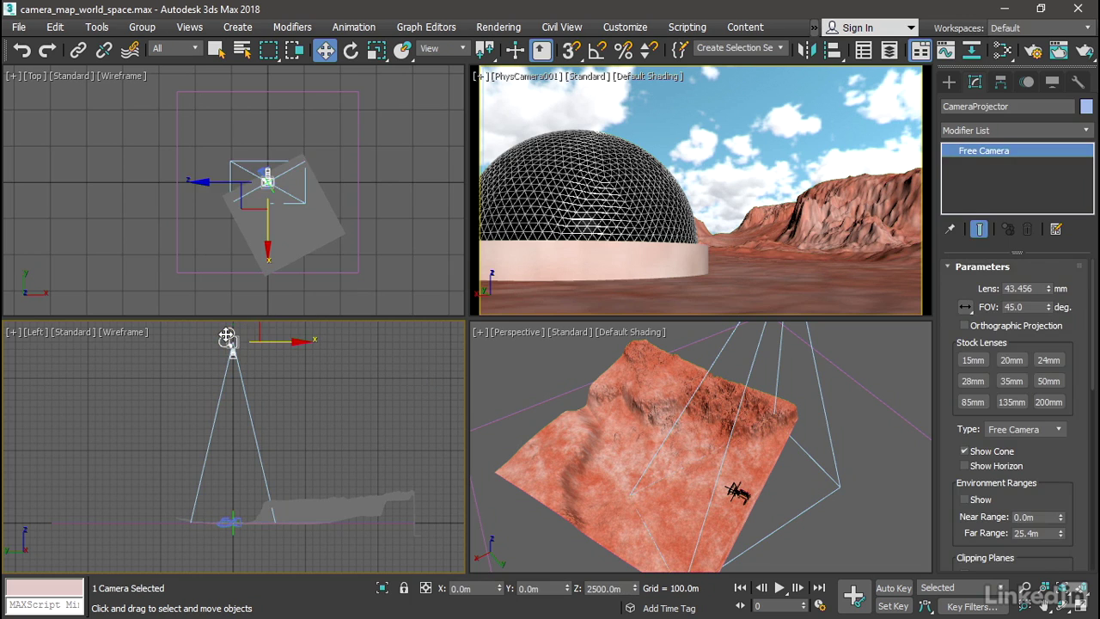
click(350, 51)
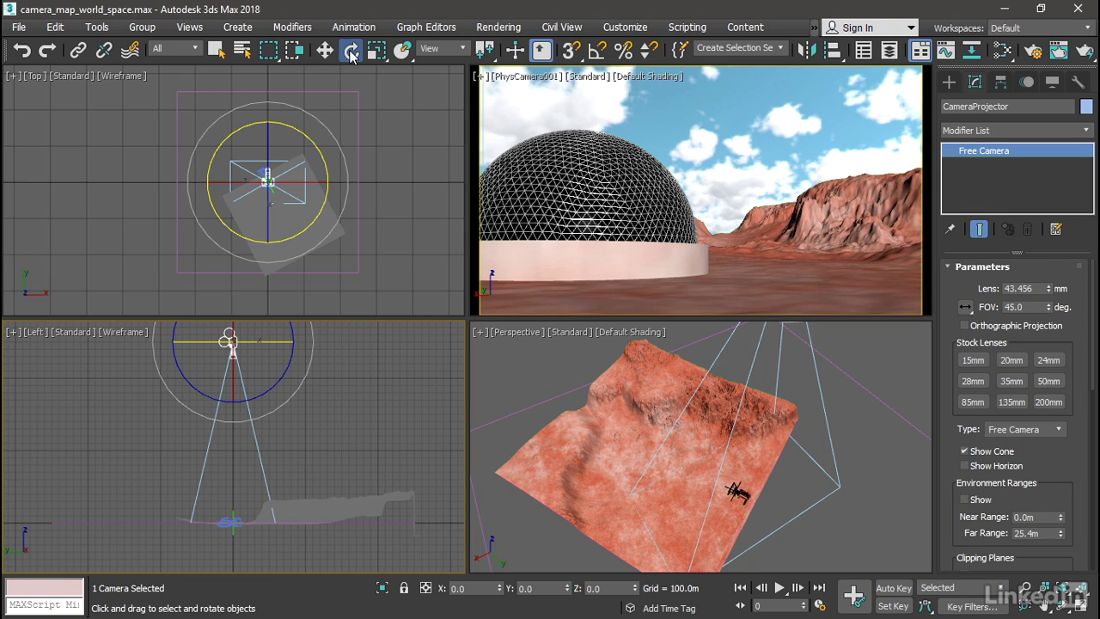
double_click(592, 588)
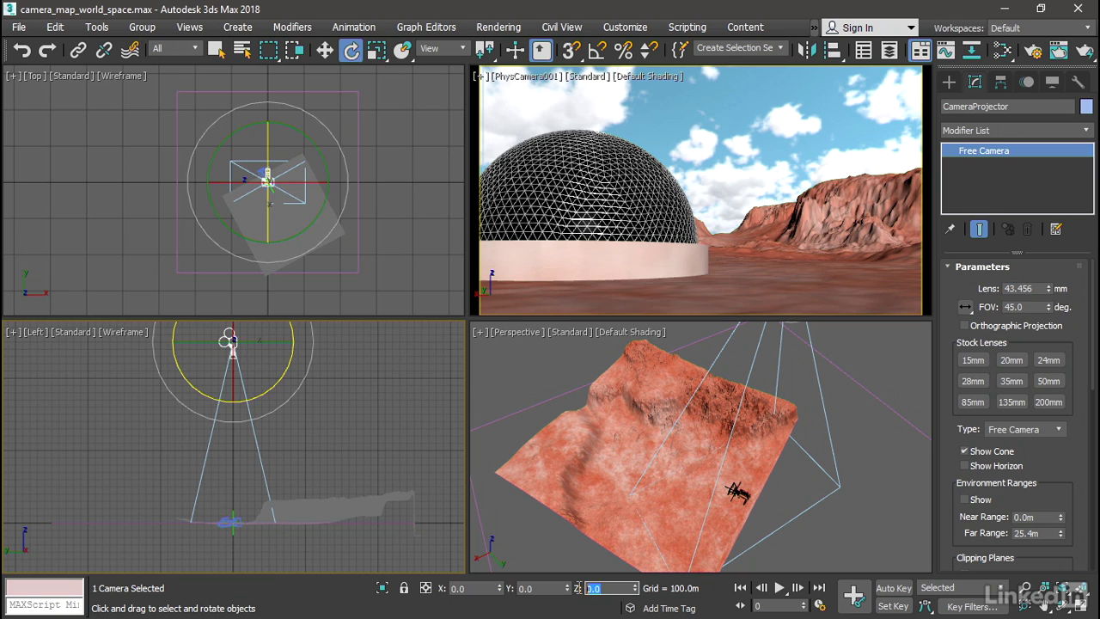
text(90)
key(Return)
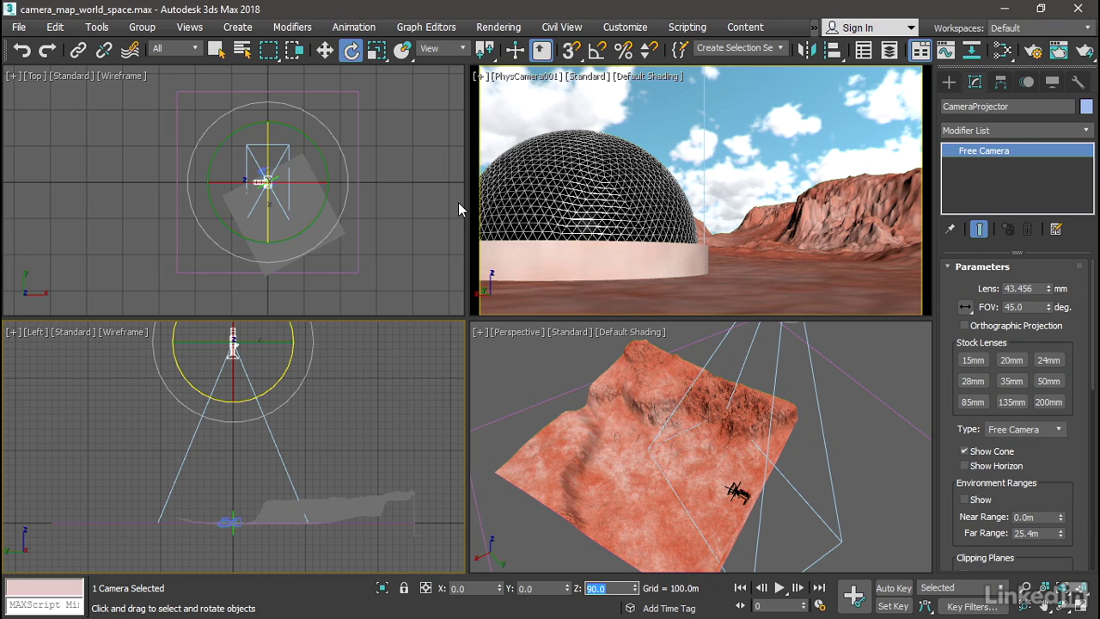
Select the terrain and add Camera Map (WSM) from the Modifier List
click(629, 361)
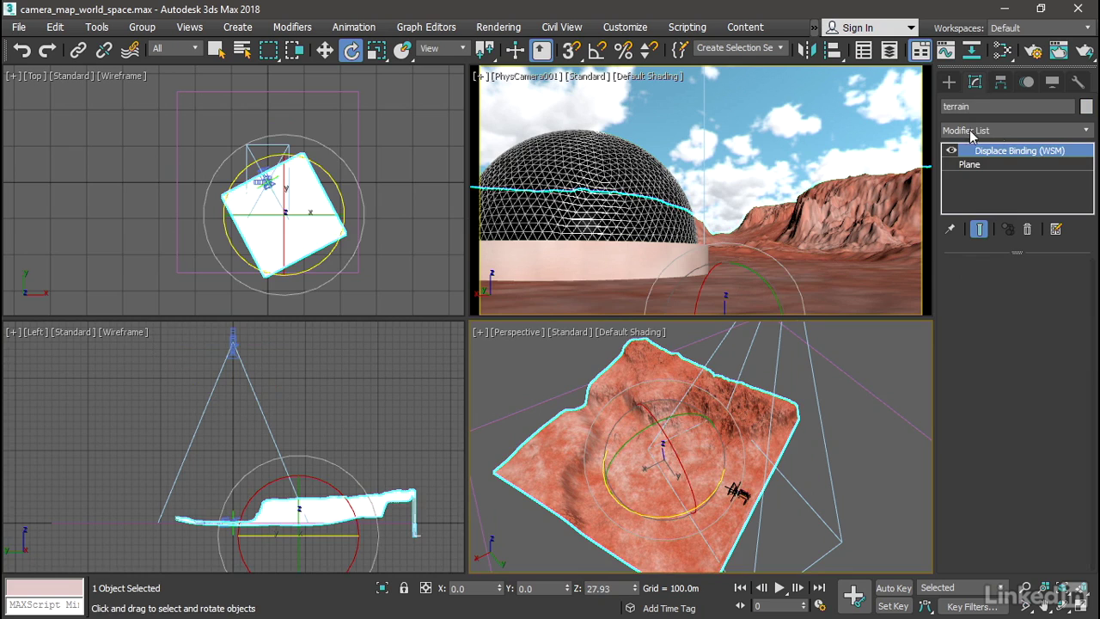
click(1087, 132)
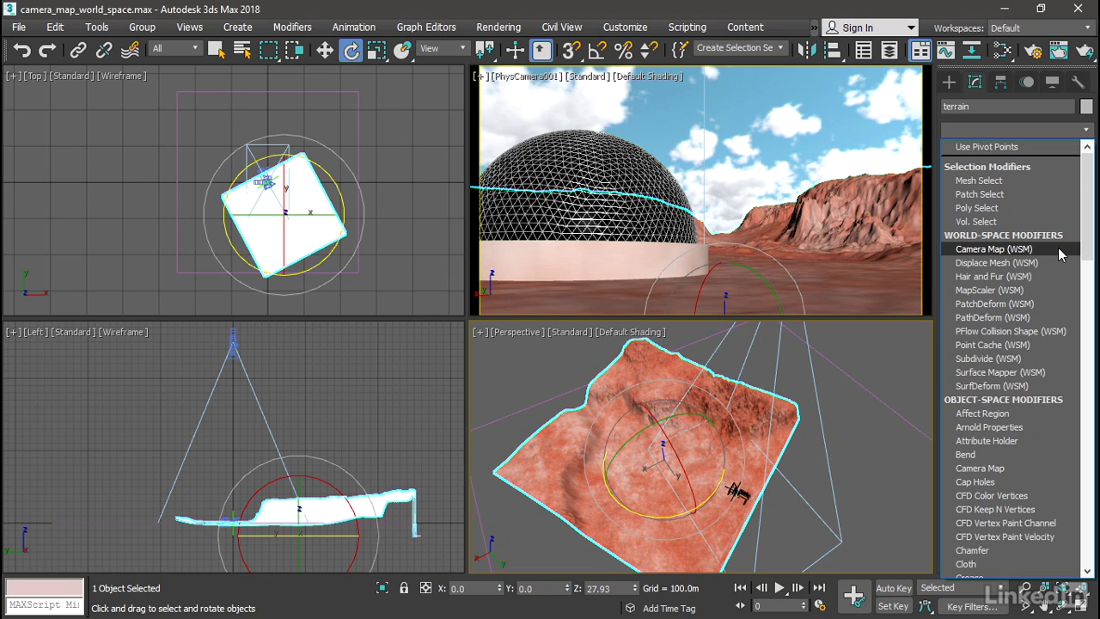
click(1058, 249)
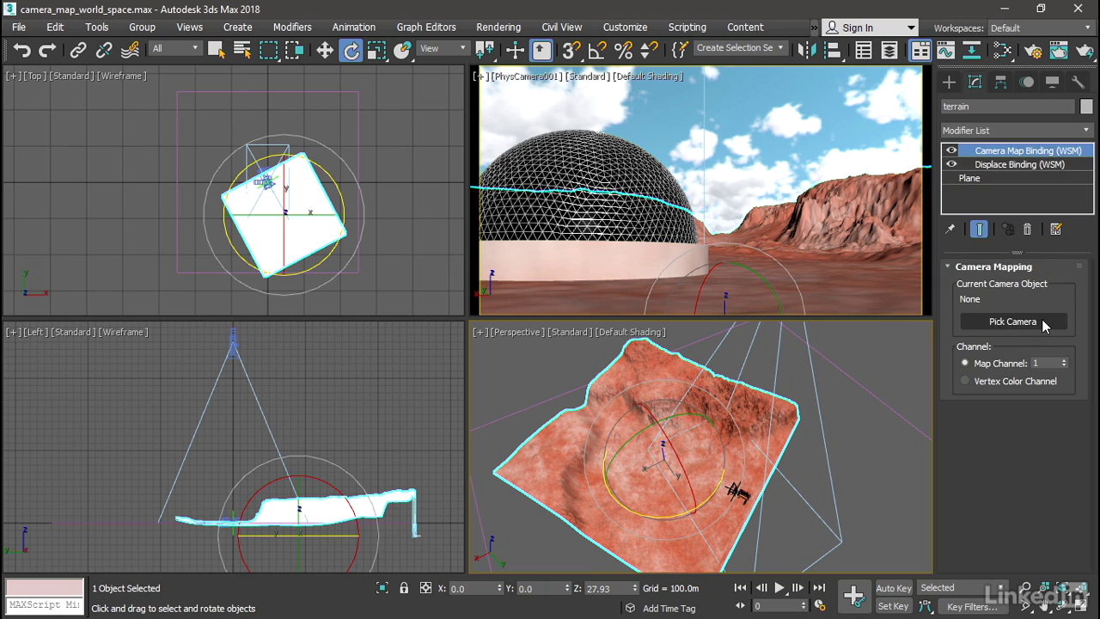
Pick CameraProjector as the Camera Map camera, then slide the terrain along X to test it
click(1051, 323)
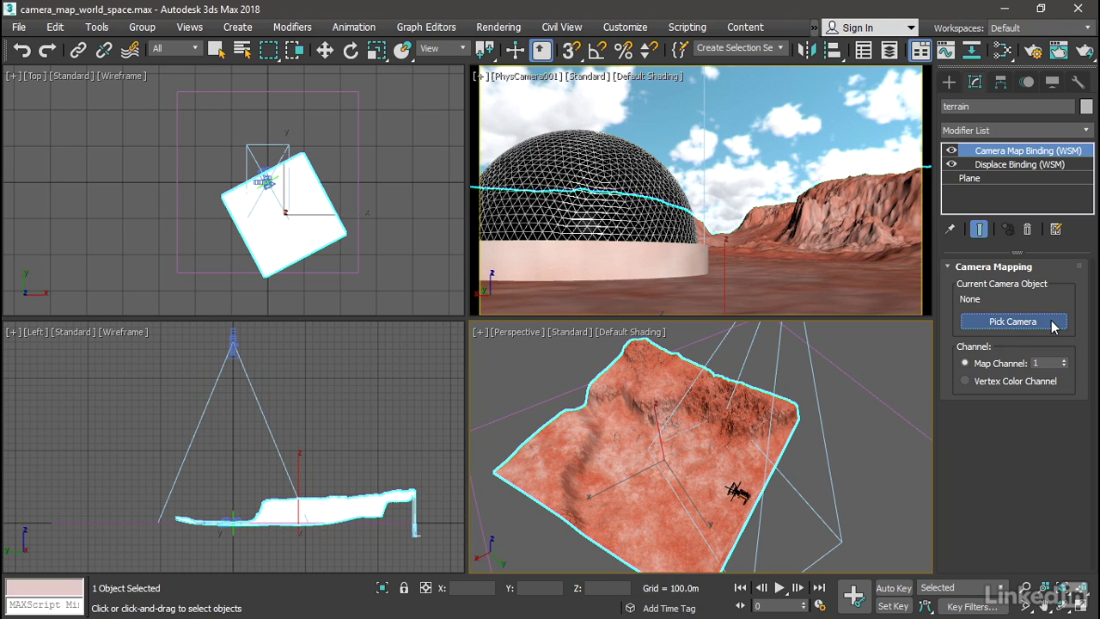
click(232, 340)
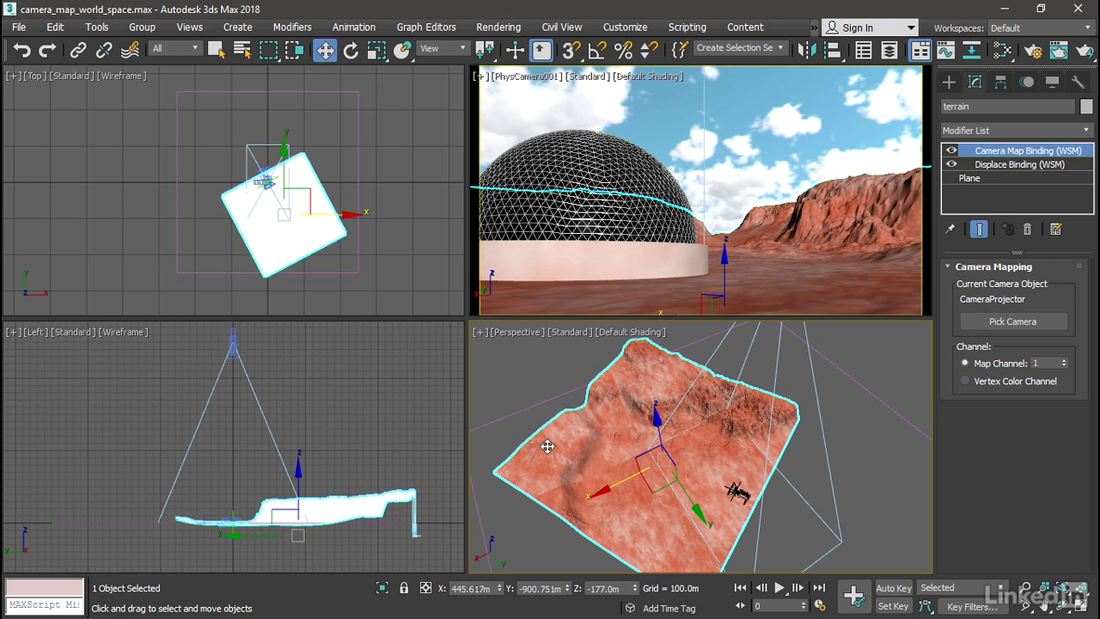
drag(615, 489, 585, 478)
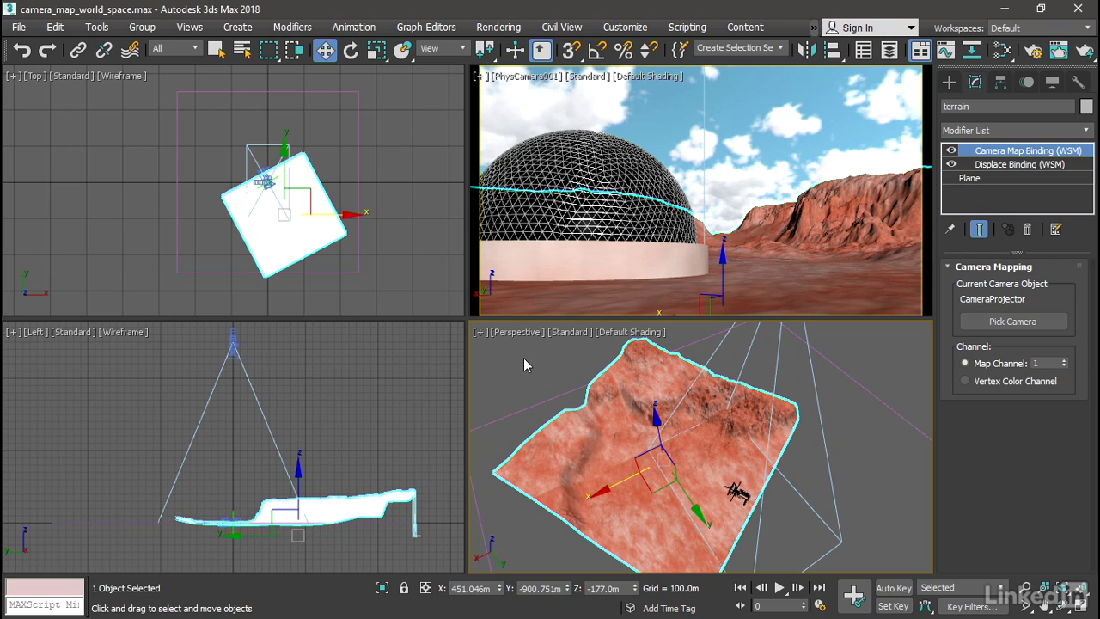
Set CameraProjector's FOV to 90 degrees so its cone spans the terrain, then reselect the terrain
click(236, 341)
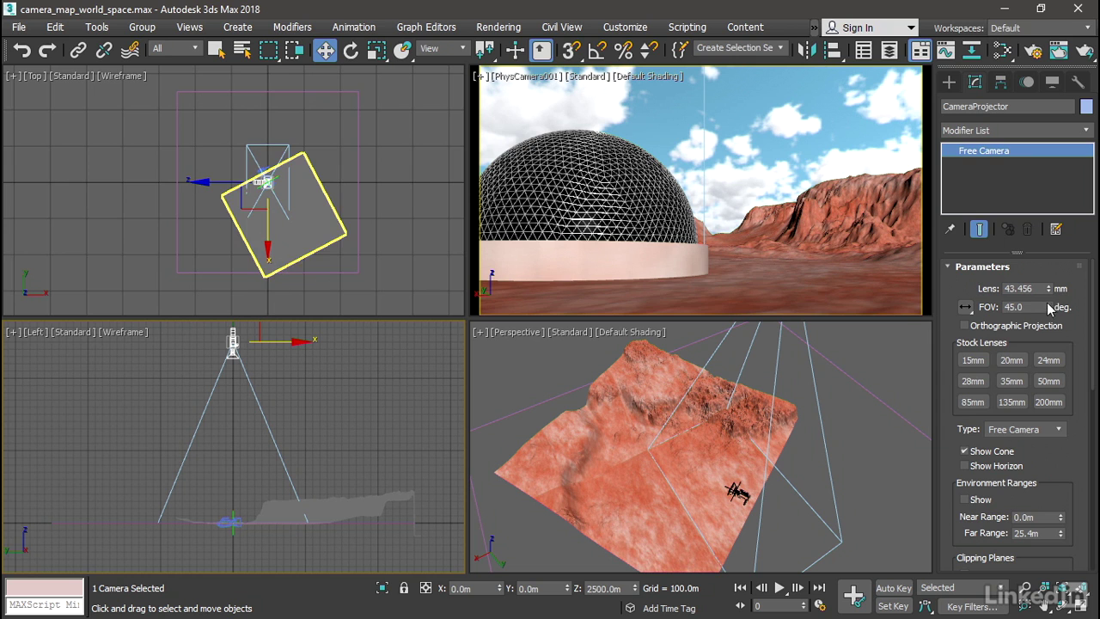
drag(1048, 308, 1032, 268)
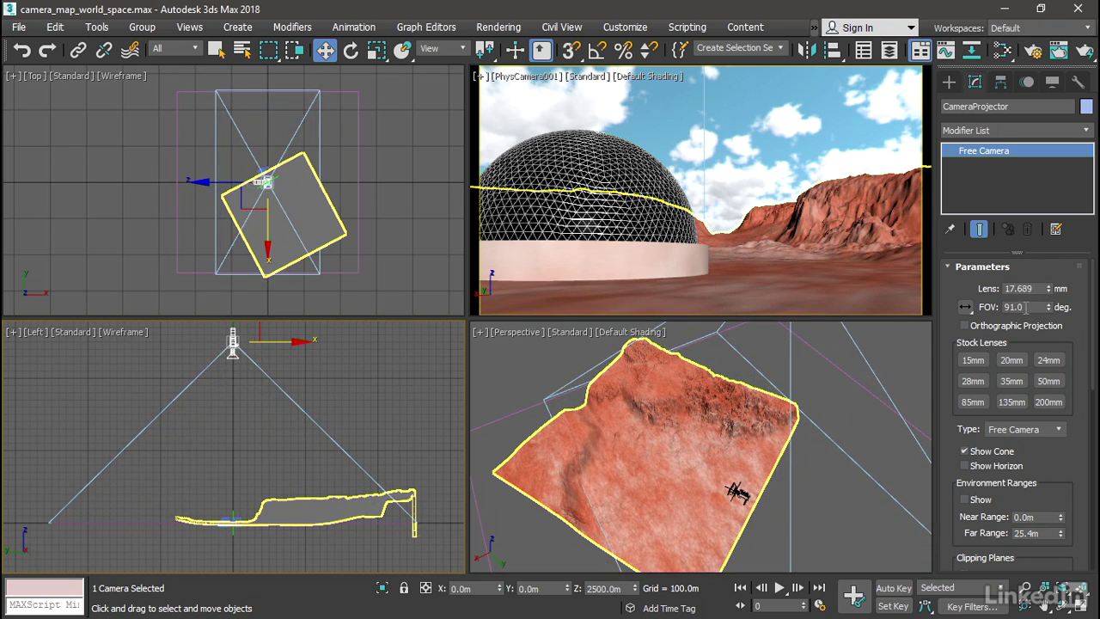
double_click(1023, 307)
text(90)
key(Return)
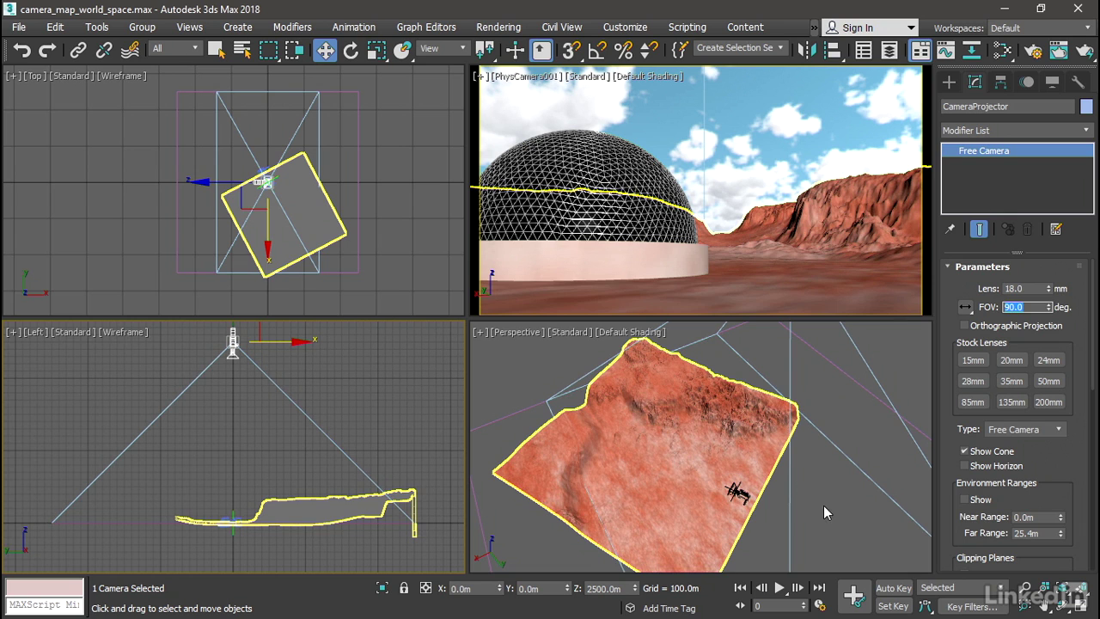
mouse_move(840, 496)
alt+middle_down()
mouse_move(703, 480)
mouse_move(860, 506)
alt+middle_up()
click(655, 441)
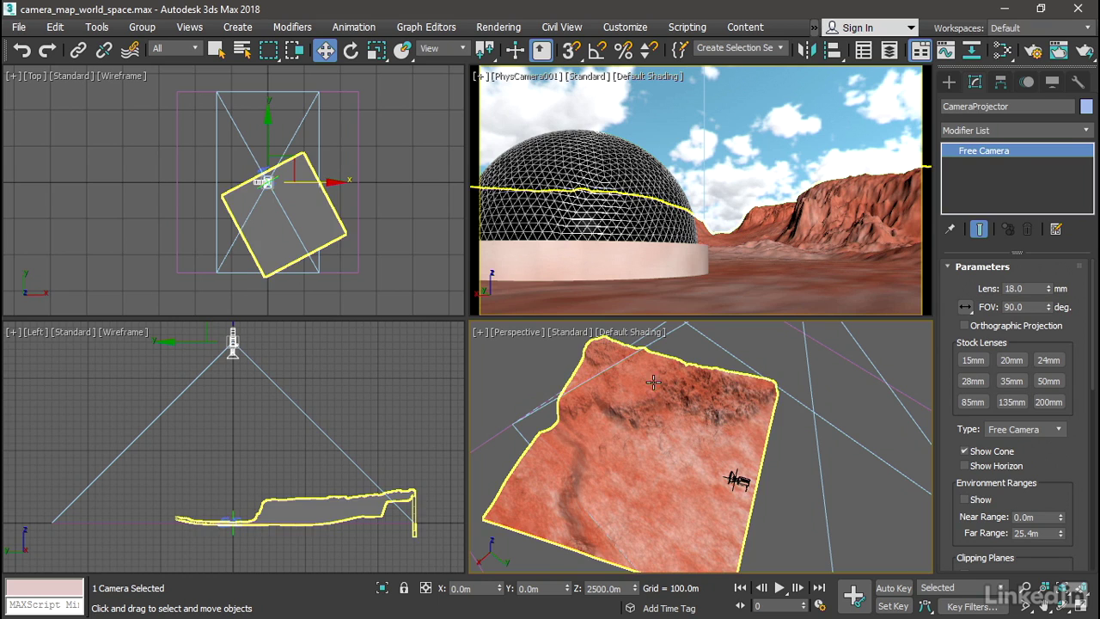
In the Slate Material Editor, open the terrain material's diffuse terrain Bitmap node parameters
click(1004, 54)
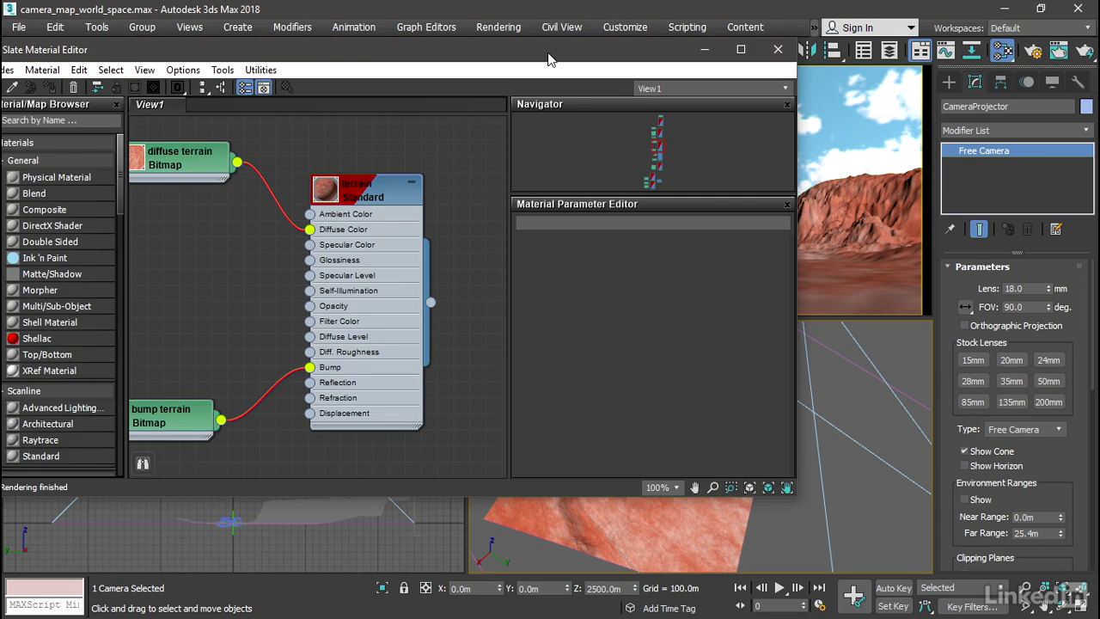
drag(557, 23, 578, 65)
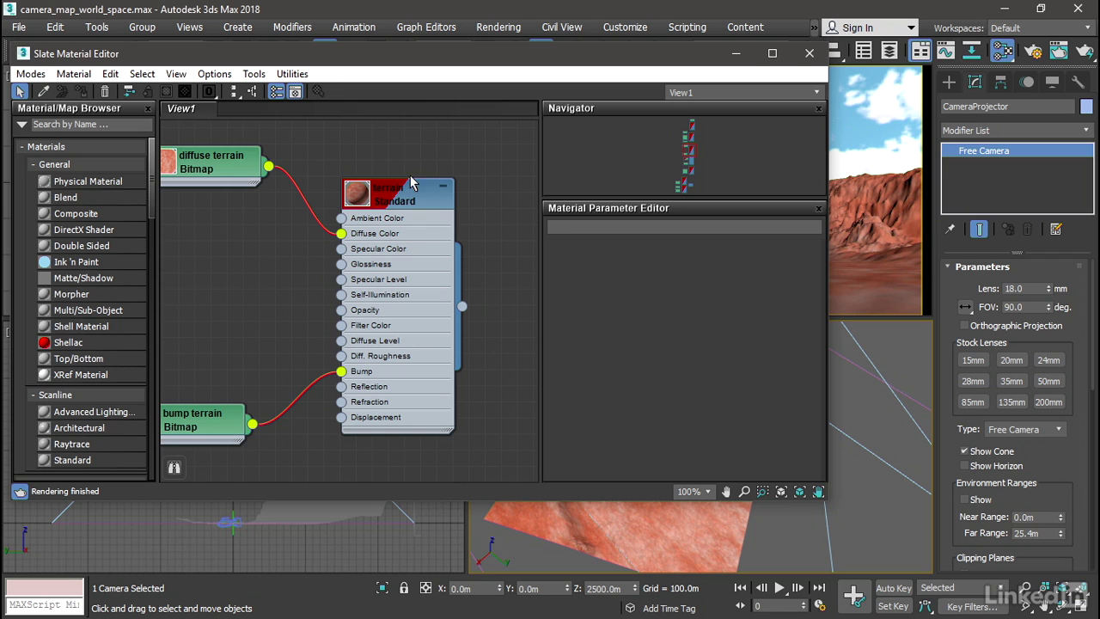
middle_drag(327, 151, 357, 150)
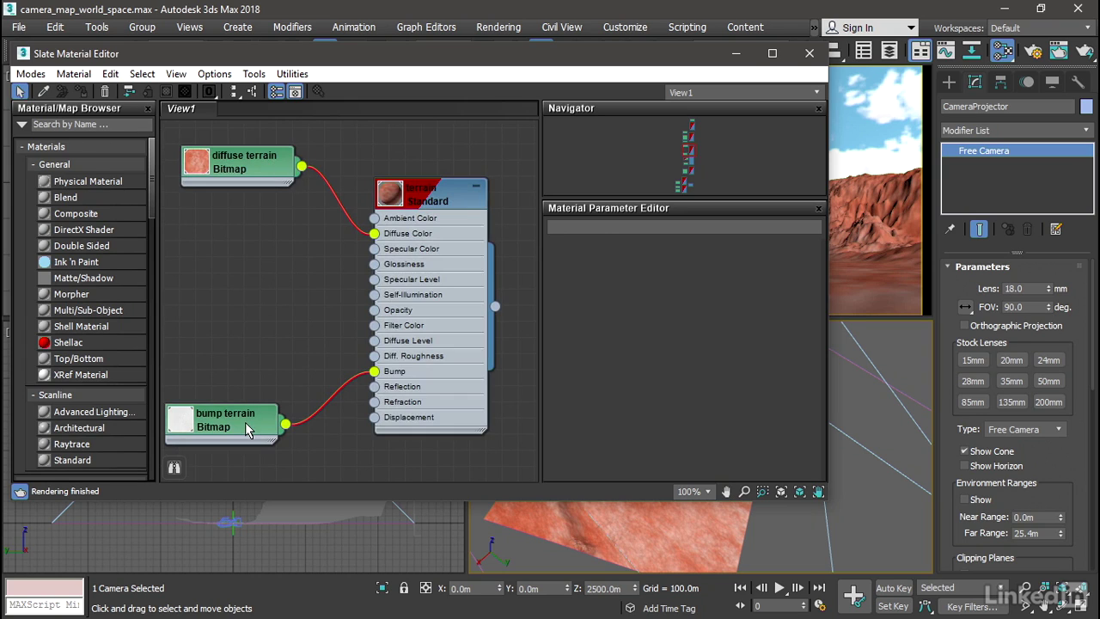
double_click(247, 165)
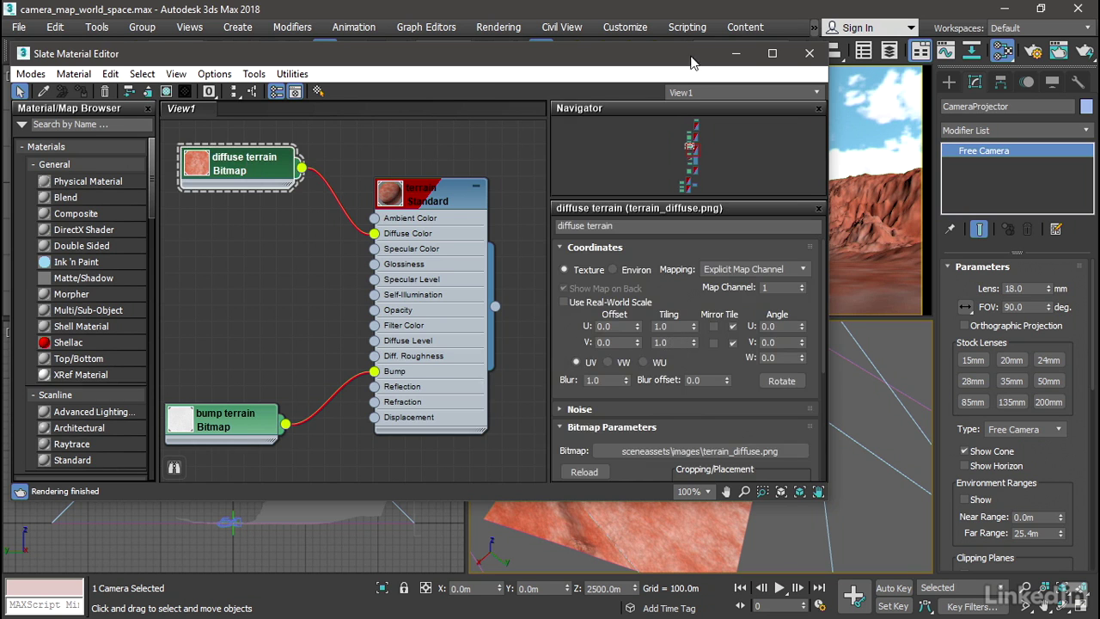
Enter 0.5 as the diffuse terrain bitmap's V Tiling, then bring up the bump terrain bitmap's parameters
drag(693, 59, 401, 63)
middle_drag(780, 484, 852, 442)
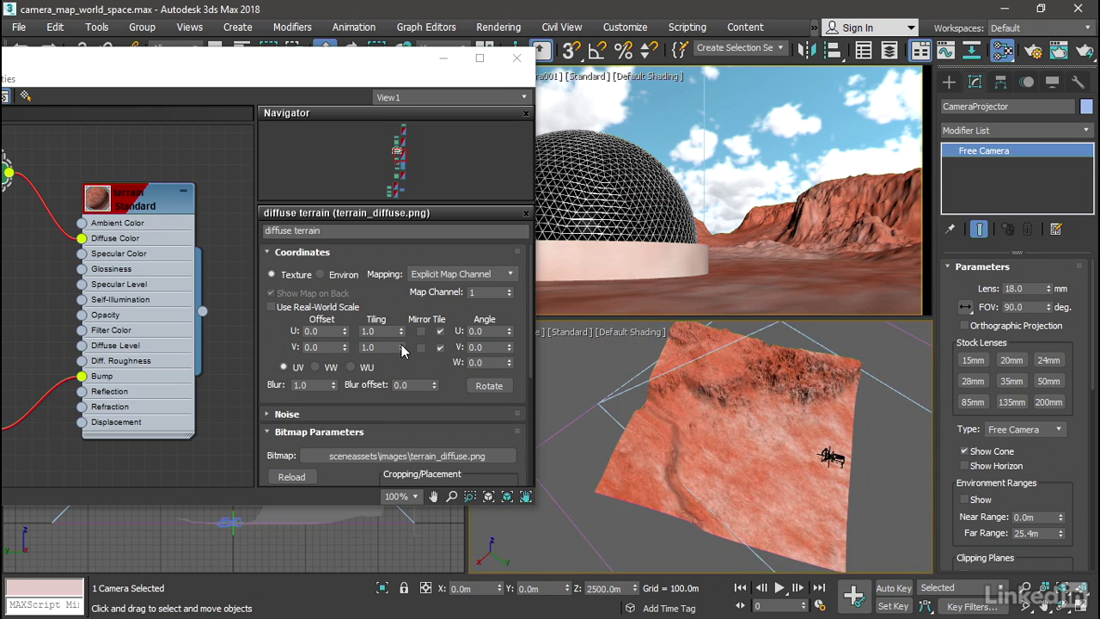
click(401, 344)
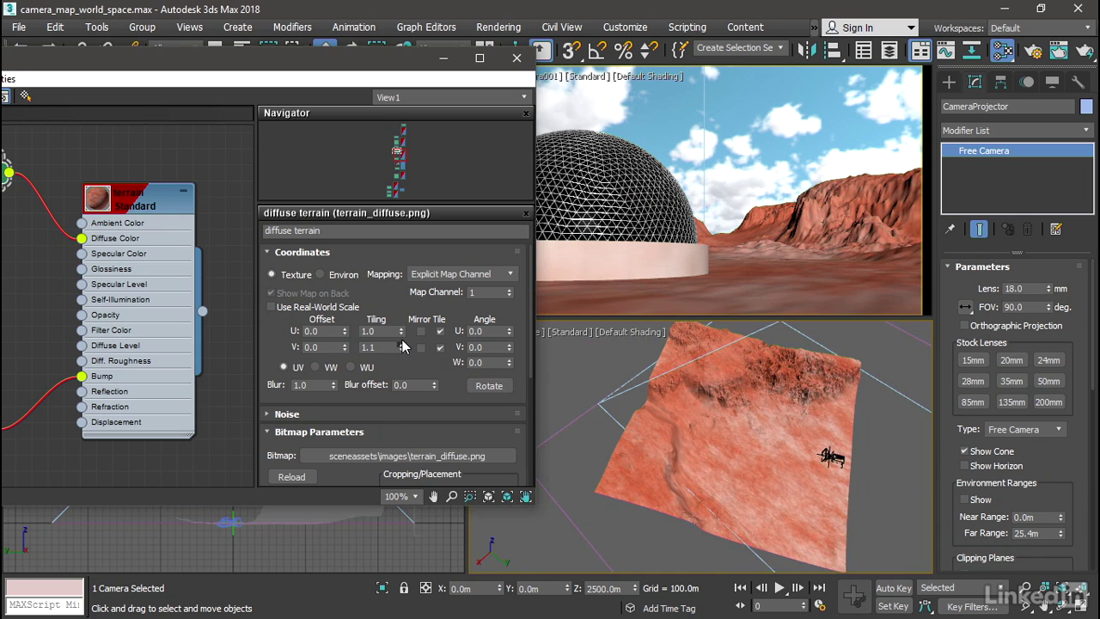
drag(401, 345, 402, 348)
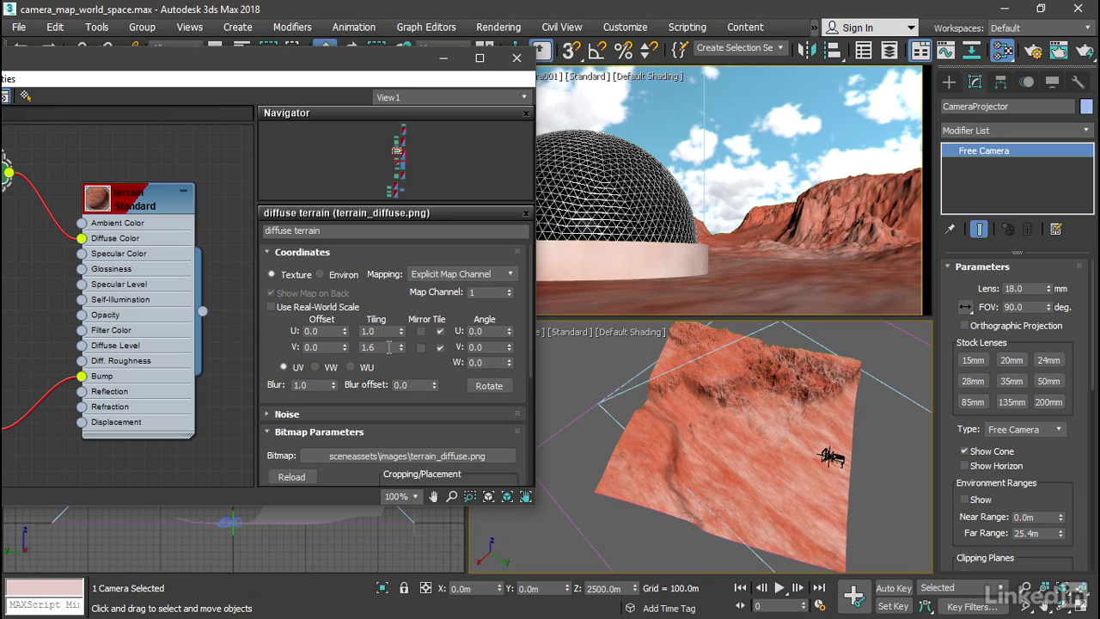
double_click(389, 347)
text(0.5)
key(Return)
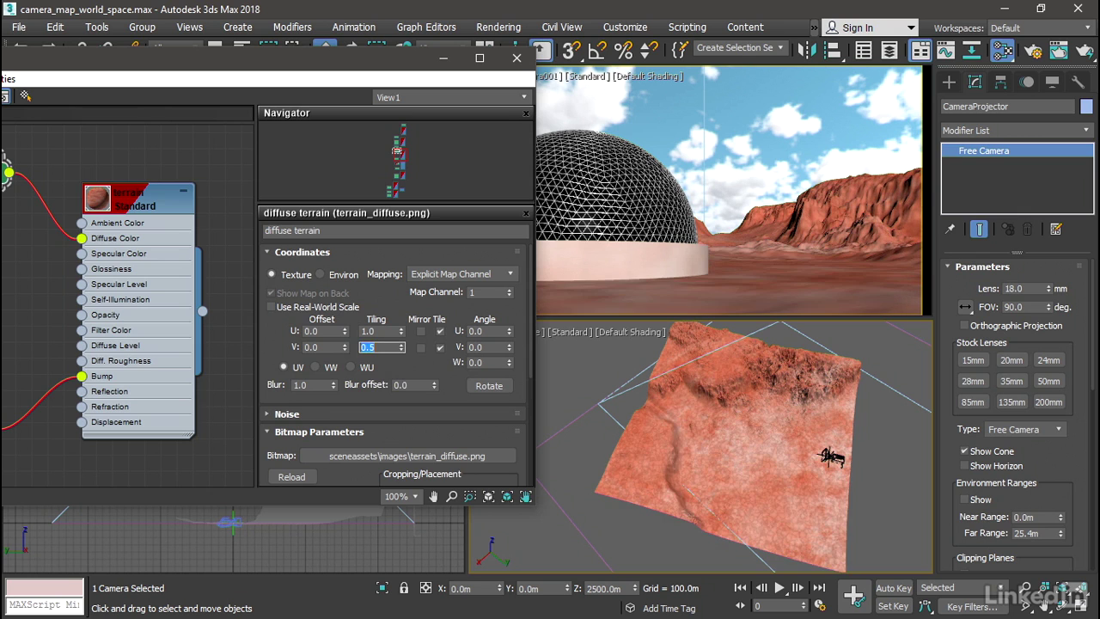
drag(304, 67, 478, 57)
double_click(107, 414)
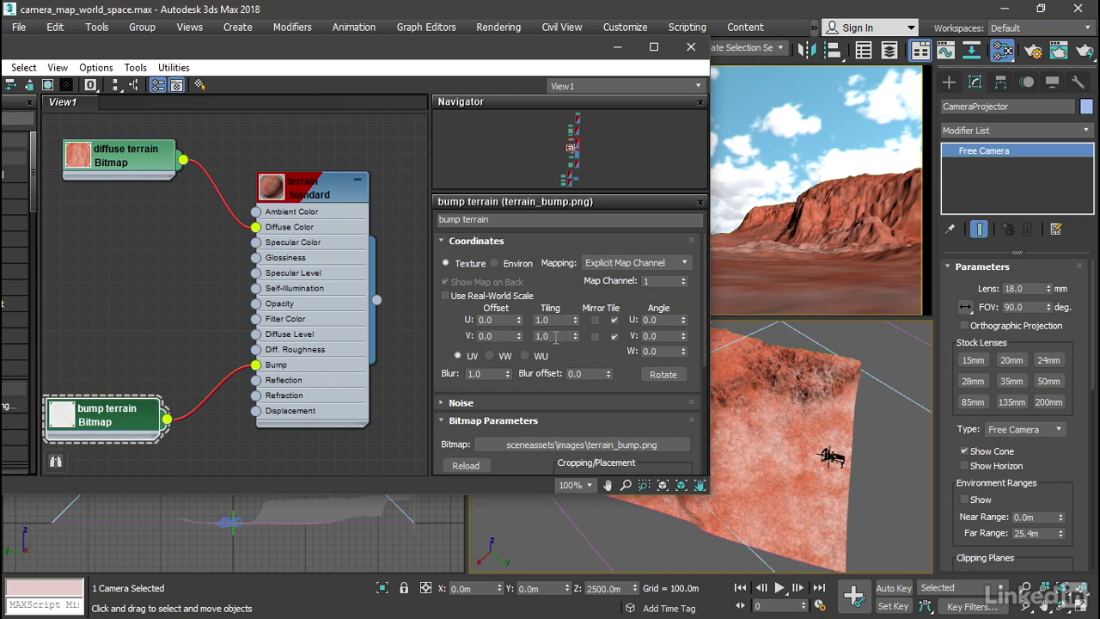
Enter 0.5 as the bump terrain bitmap's V Tiling and close the Slate Material Editor
double_click(530, 336)
text(0.5)
key(Return)
click(691, 47)
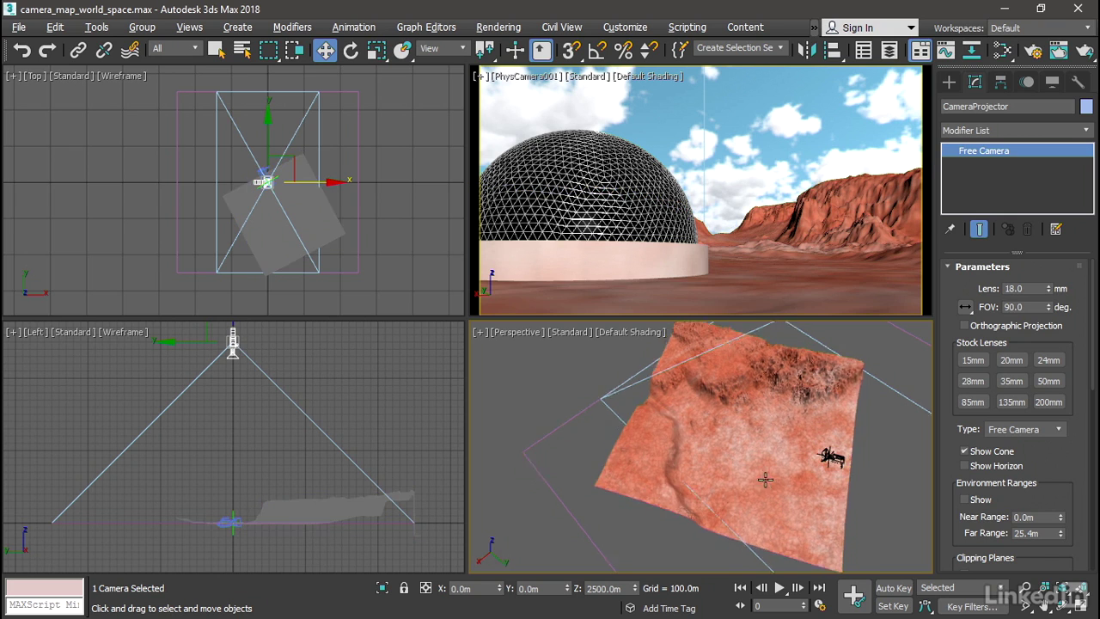
Slide the terrain plane along X to 554.178m and check the projected texture stays fixed
alt+middle_drag(764, 479, 623, 466)
click(623, 466)
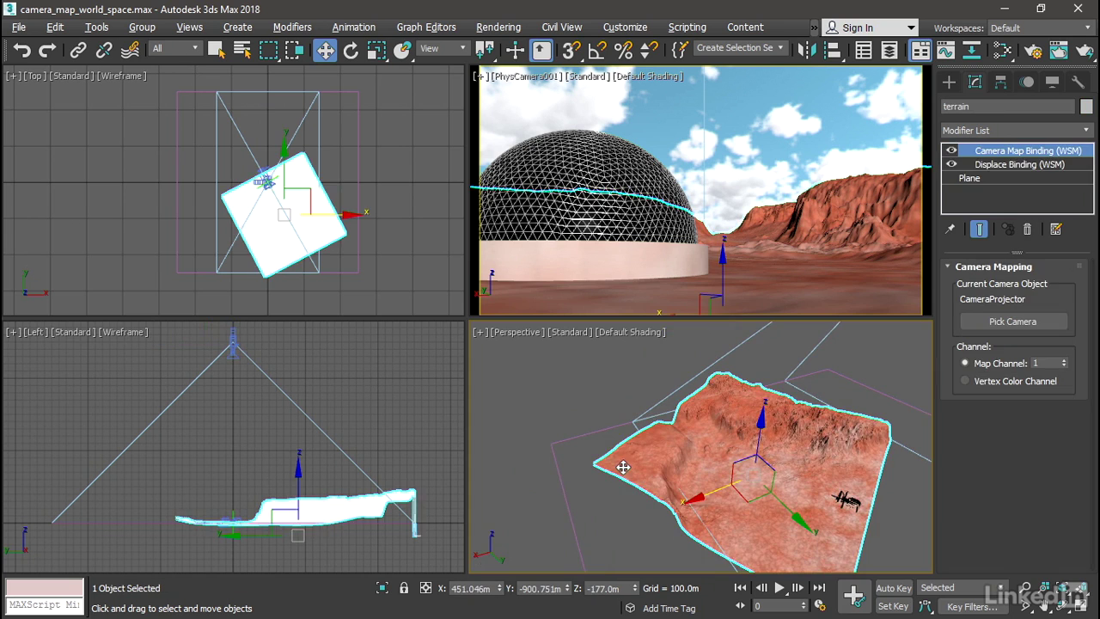
mouse_move(704, 492)
mouse_down()
mouse_move(624, 515)
mouse_move(713, 473)
mouse_move(693, 490)
mouse_up()
alt+middle_drag(582, 397, 617, 381)
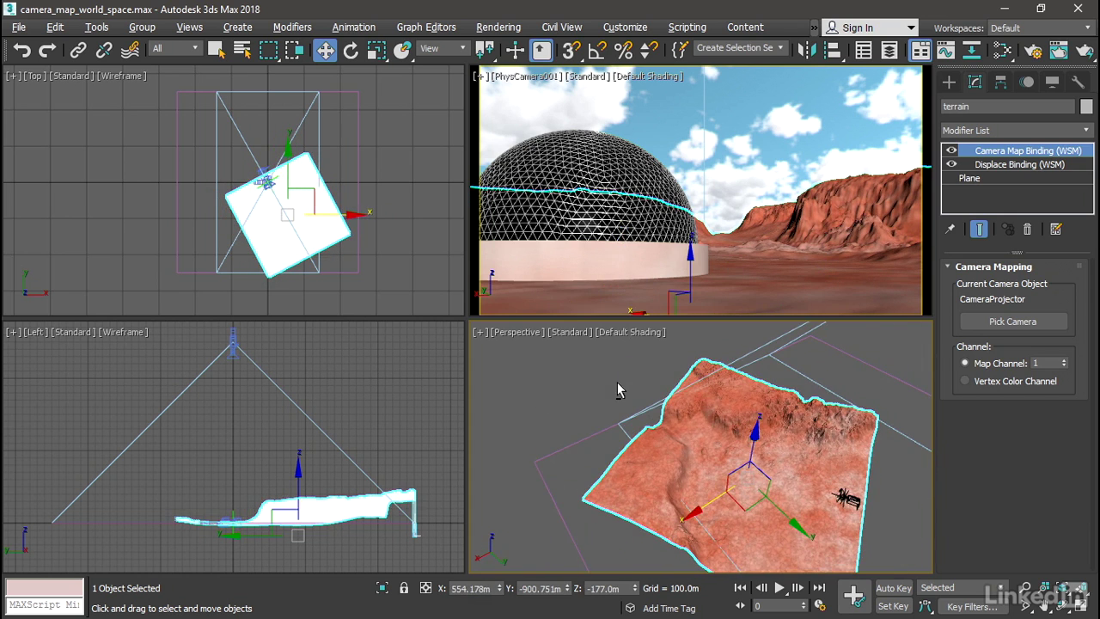